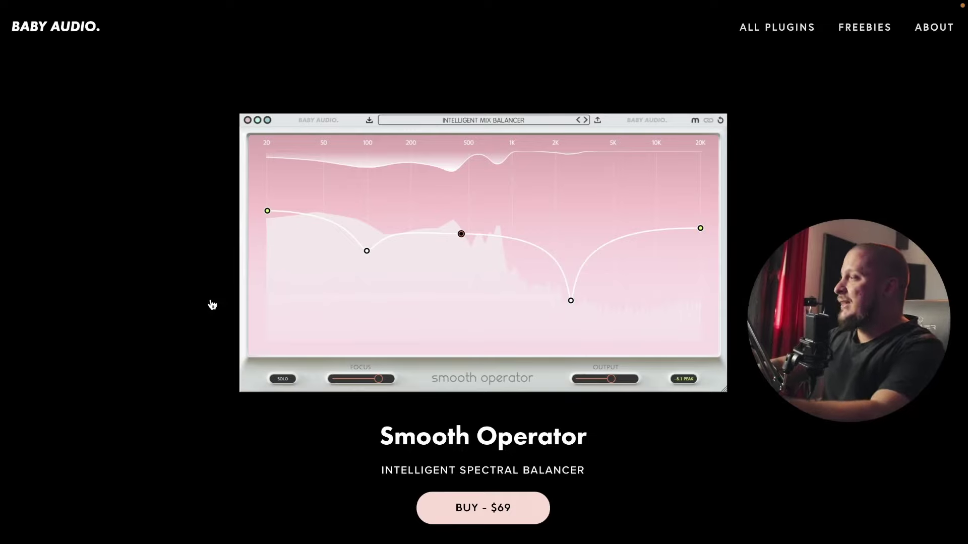
Find the feature list on the Smooth Operator product page, translate the page into Portuguese, and read the list.
{"action": "scroll", "coordinate": [212, 305], "scroll_direction": "down", "scroll_amount": 1}
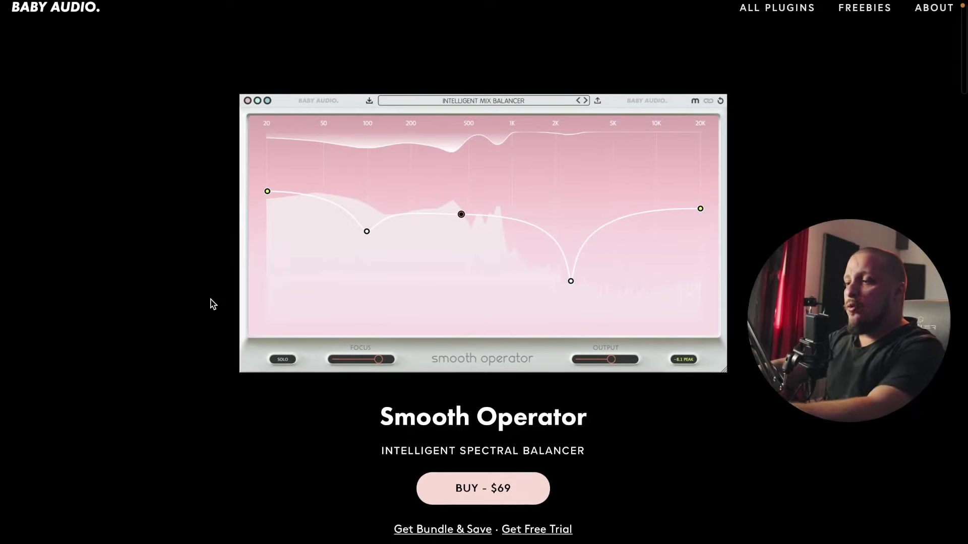
{"action": "scroll", "coordinate": [212, 305], "scroll_direction": "down", "scroll_amount": 1}
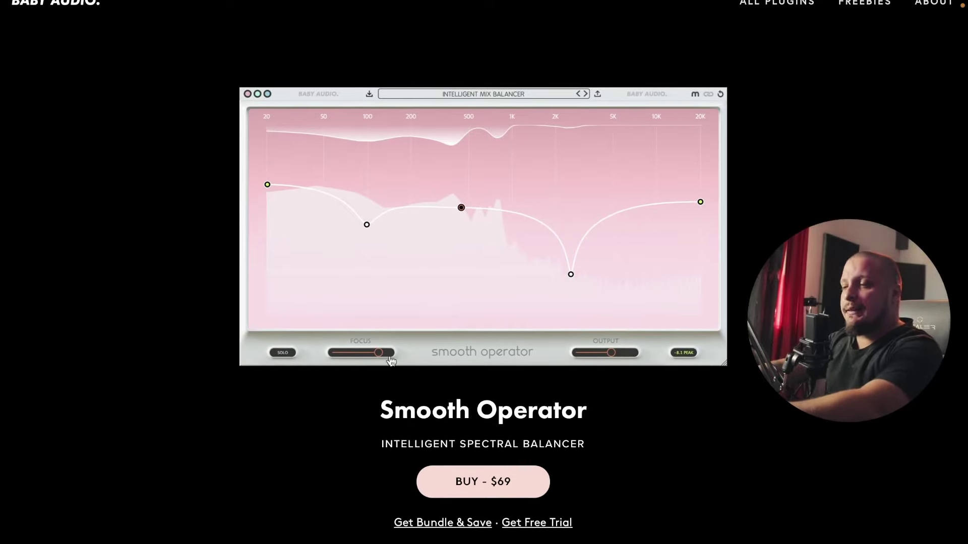
{"action": "scroll", "coordinate": [331, 203], "scroll_direction": "down", "scroll_amount": 10}
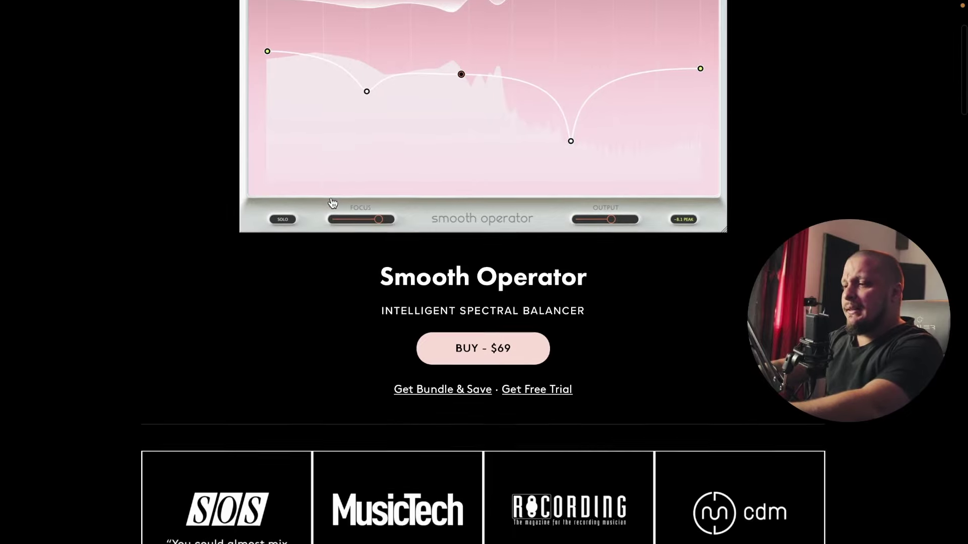
{"action": "scroll", "coordinate": [330, 203], "scroll_direction": "down", "scroll_amount": 5}
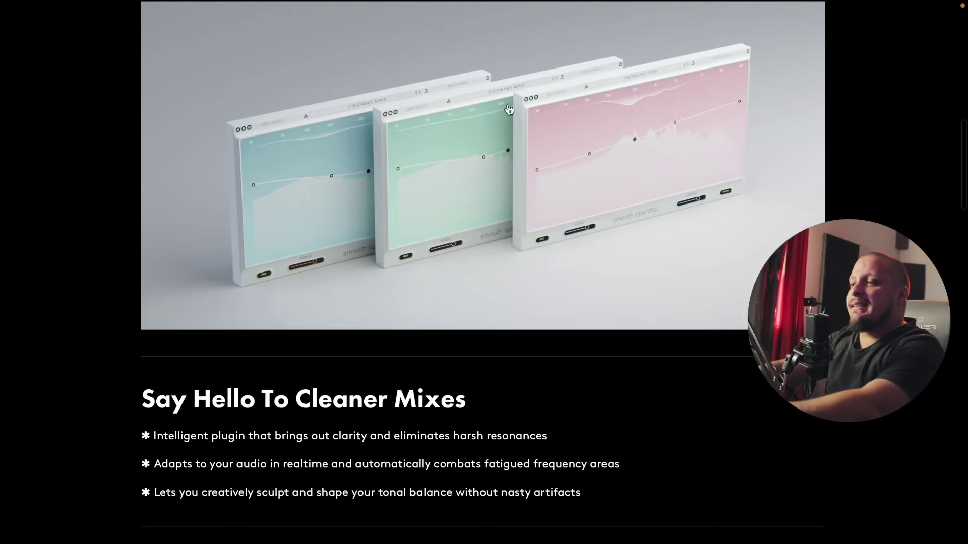
{"action": "scroll", "coordinate": [408, 241], "scroll_direction": "down", "scroll_amount": 4}
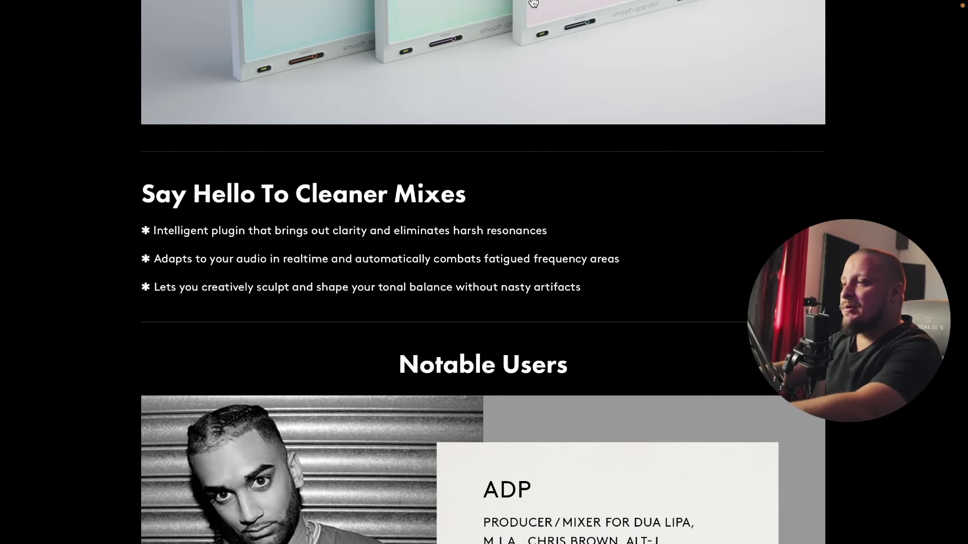
{"action": "mouse_move", "coordinate": [533, 6]}
{"action": "left_click", "coordinate": [656, 33]}
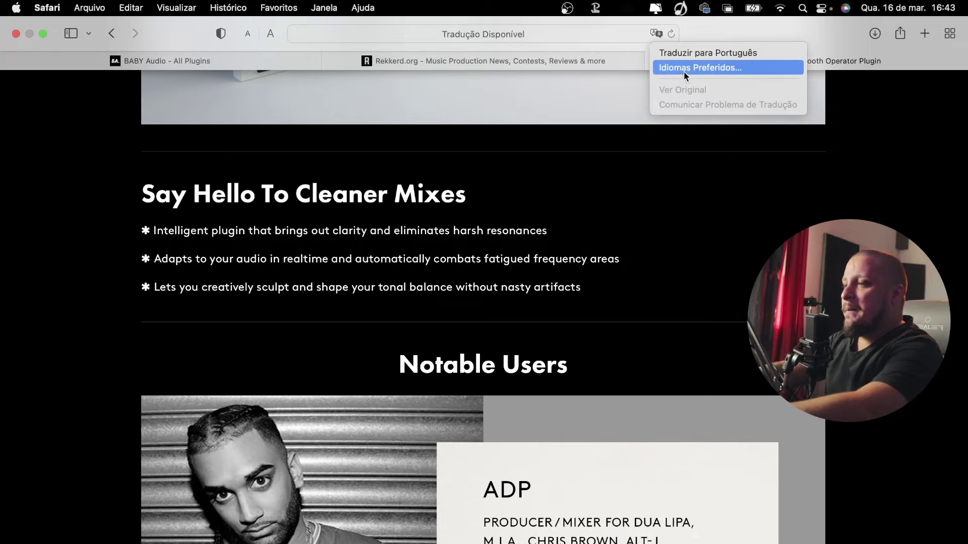
{"action": "left_click", "coordinate": [690, 52]}
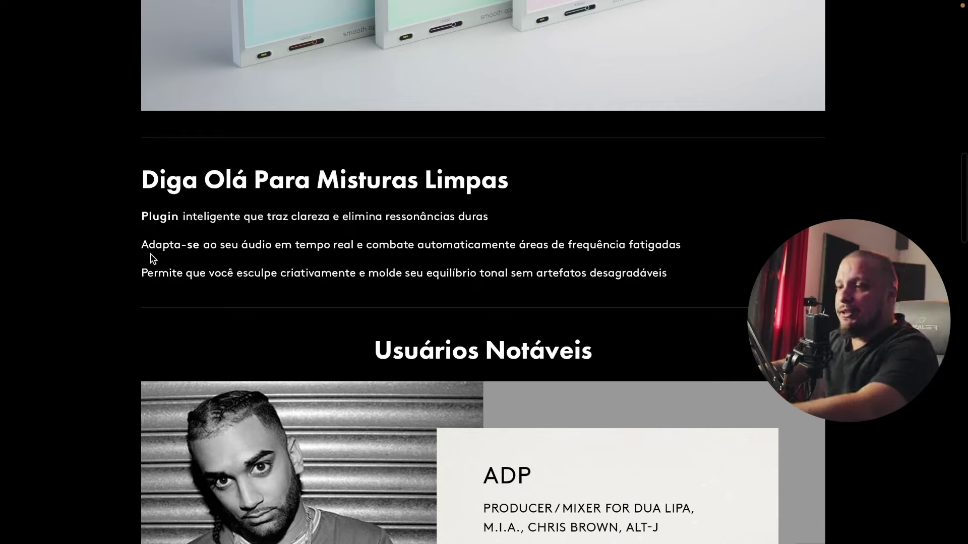
{"action": "scroll", "coordinate": [269, 256], "scroll_direction": "down", "scroll_amount": 1}
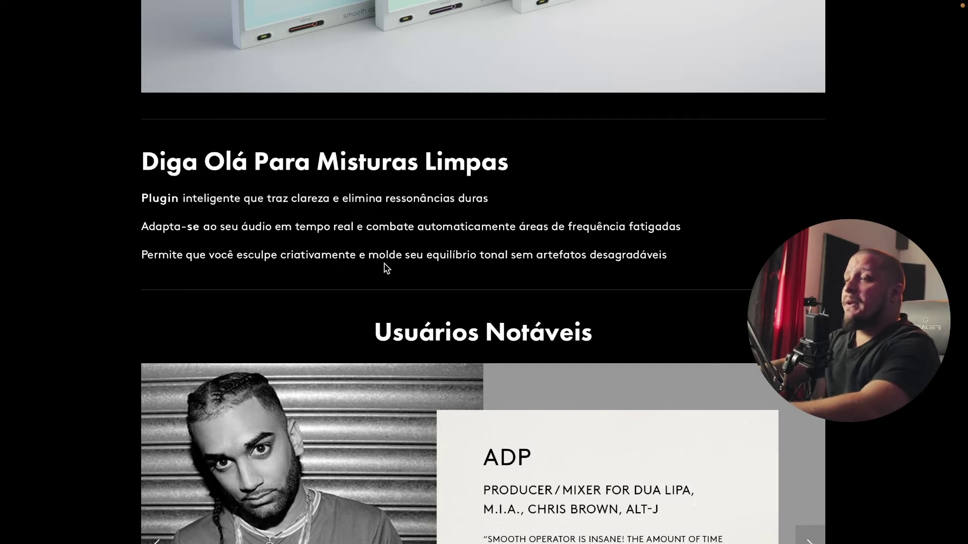
{"action": "scroll", "coordinate": [386, 268], "scroll_direction": "down", "scroll_amount": 1}
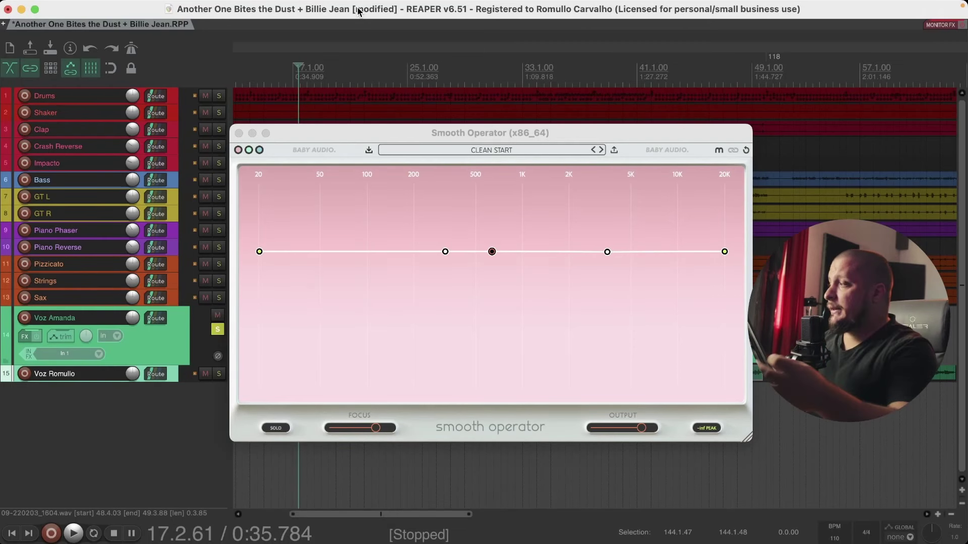
Move the Smooth Operator window over the track list and test its curve by raising and resetting the 20 Hz node and lowering the upper-mid node to -1.1 dB.
{"action": "left_click", "coordinate": [326, 140]}
{"action": "left_click_drag", "start_coordinate": [337, 133], "coordinate": [255, 118]}
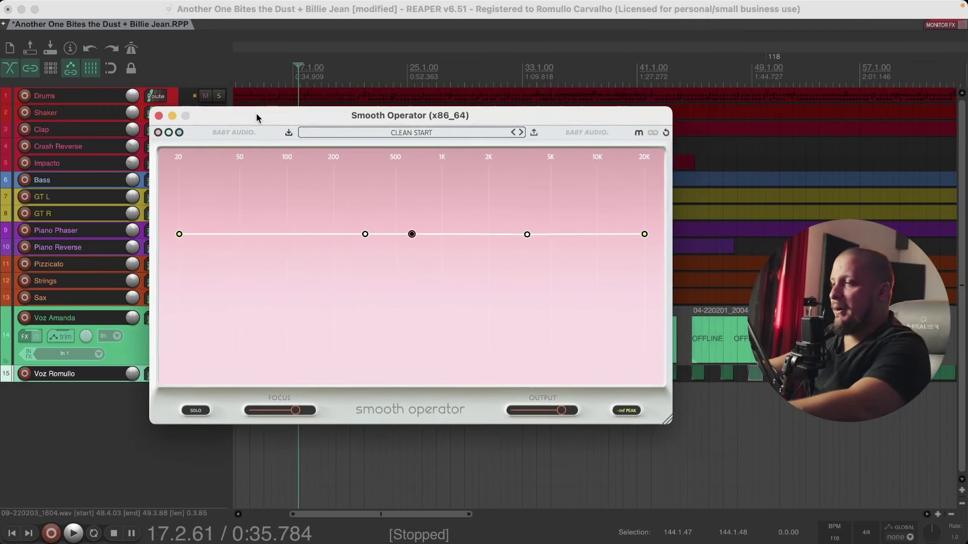
{"action": "mouse_move", "coordinate": [177, 235]}
{"action": "left_mouse_down"}
{"action": "mouse_move", "coordinate": [178, 168]}
{"action": "mouse_move", "coordinate": [176, 222]}
{"action": "left_mouse_up"}
{"action": "mouse_move", "coordinate": [643, 236]}
{"action": "left_mouse_down"}
{"action": "mouse_move", "coordinate": [642, 188]}
{"action": "mouse_move", "coordinate": [659, 241]}
{"action": "left_mouse_up"}
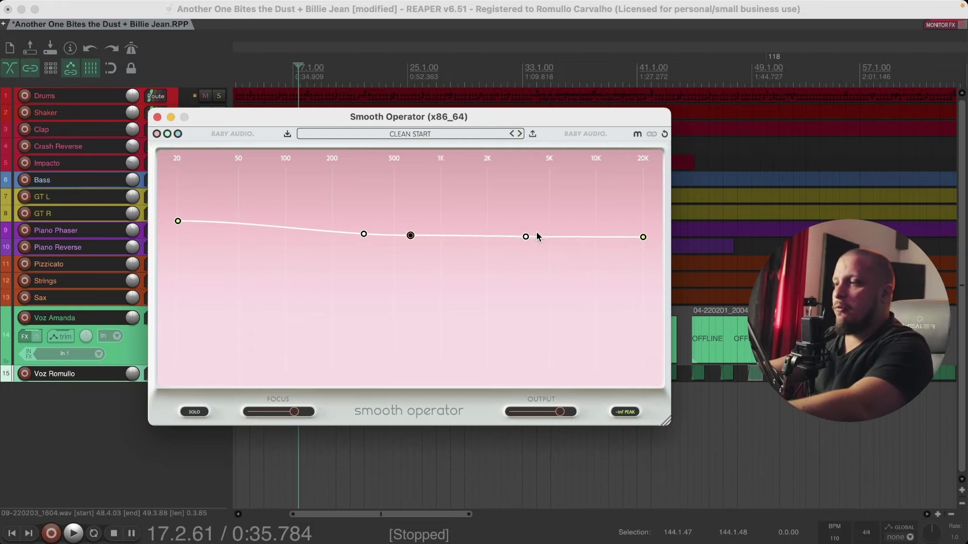
{"action": "mouse_move", "coordinate": [525, 237]}
{"action": "left_mouse_down"}
{"action": "mouse_move", "coordinate": [583, 166]}
{"action": "mouse_move", "coordinate": [489, 167]}
{"action": "mouse_move", "coordinate": [582, 176]}
{"action": "mouse_move", "coordinate": [479, 180]}
{"action": "mouse_move", "coordinate": [522, 241]}
{"action": "left_mouse_up"}
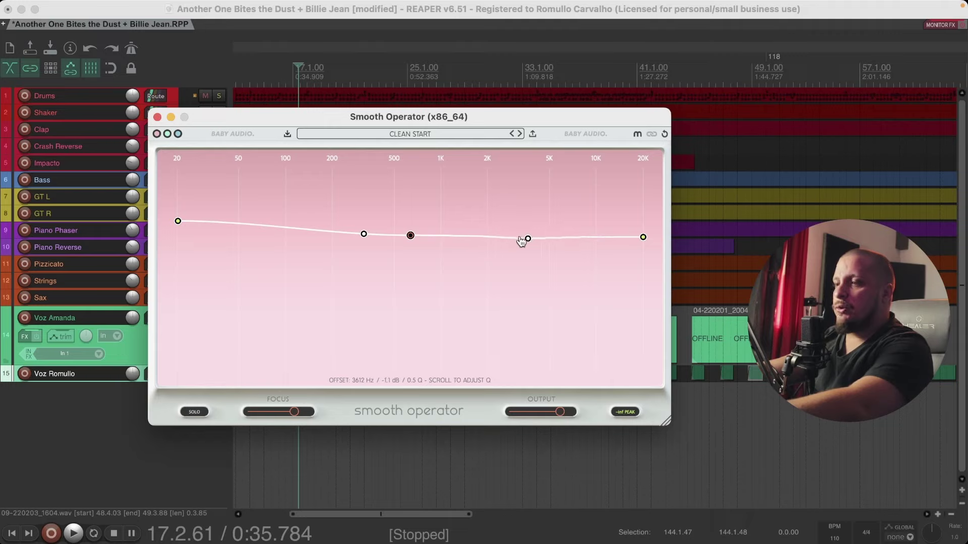
{"action": "double_click", "coordinate": [179, 222]}
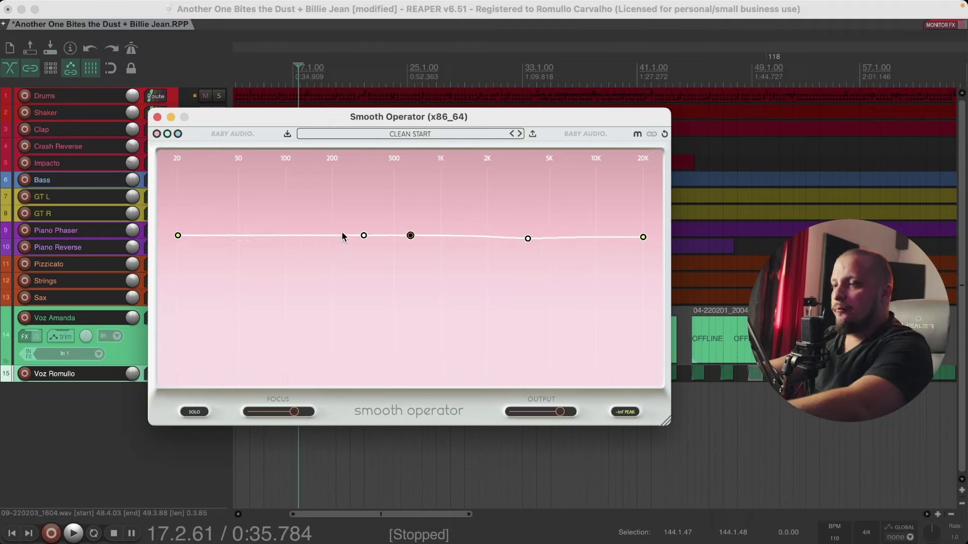
Reposition the lower-mid node between 200 and 500 Hz and the upper-mid node between 1K and 2K, with the threshold raised to -27.2 dB.
{"action": "left_click_drag", "start_coordinate": [363, 235], "coordinate": [296, 241]}
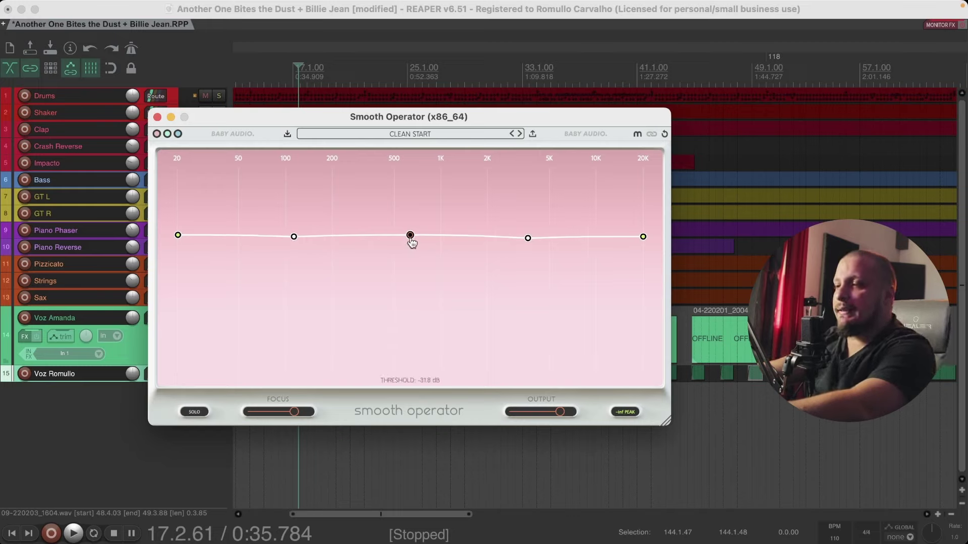
{"action": "mouse_move", "coordinate": [412, 242]}
{"action": "left_mouse_down"}
{"action": "mouse_move", "coordinate": [412, 261]}
{"action": "mouse_move", "coordinate": [410, 230]}
{"action": "left_mouse_up"}
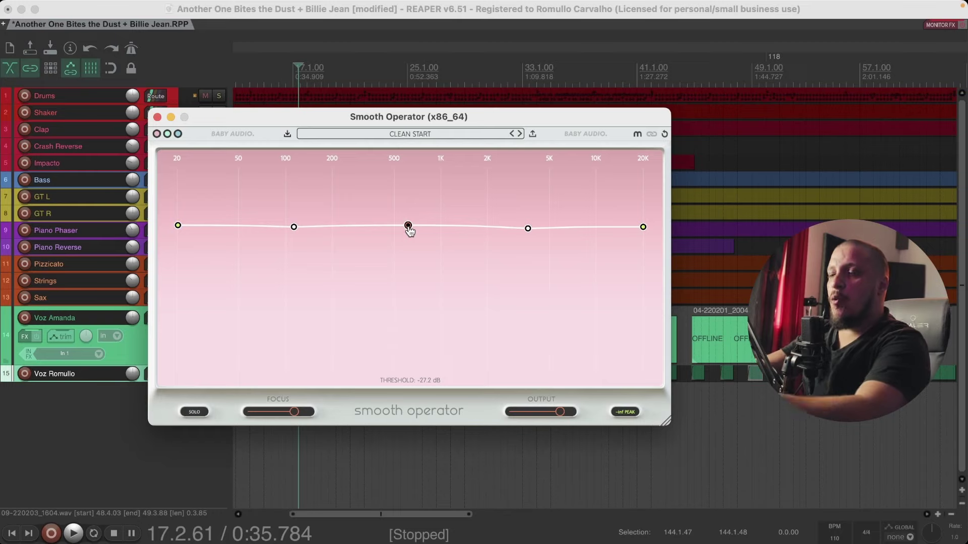
{"action": "left_click_drag", "start_coordinate": [527, 228], "coordinate": [458, 225]}
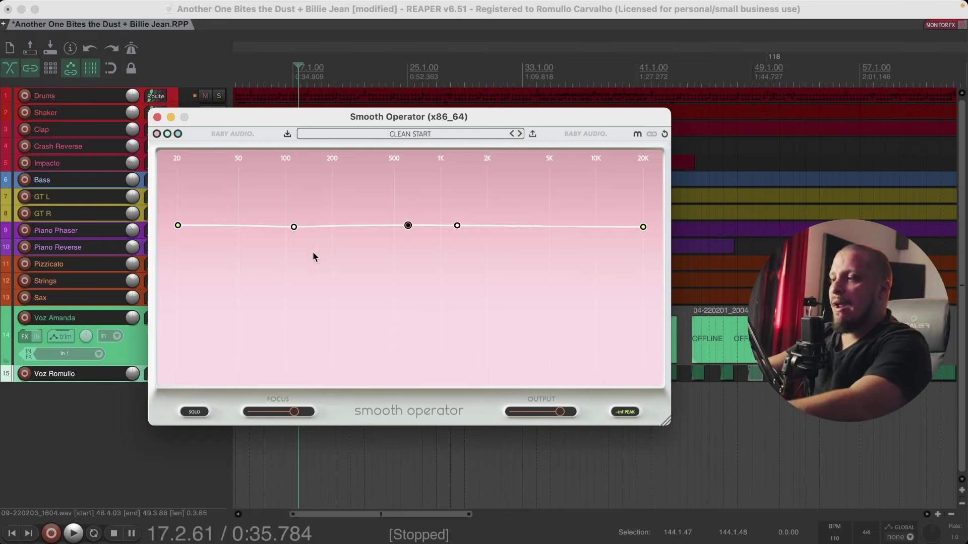
{"action": "left_click_drag", "start_coordinate": [294, 227], "coordinate": [364, 225]}
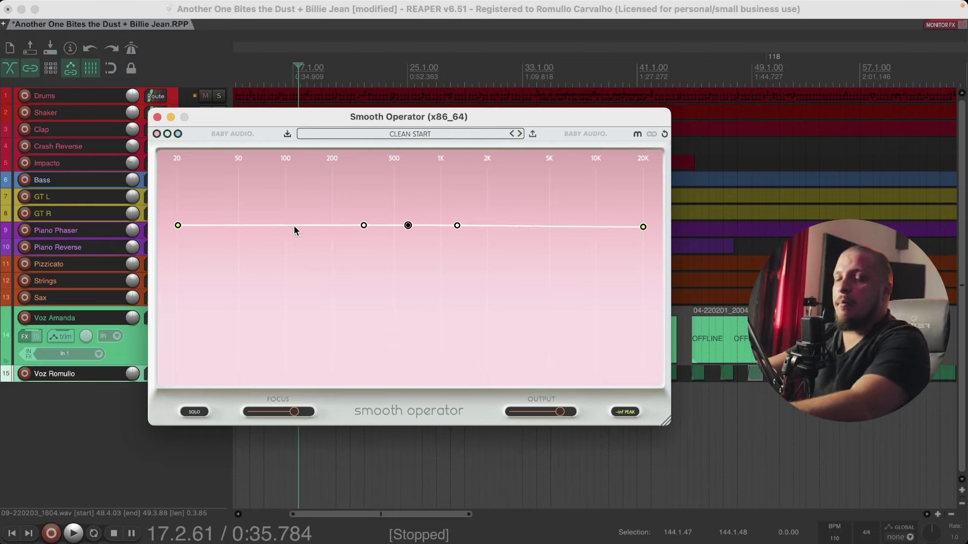
Lower the overall threshold slightly and pull the lower-mid node up into a peak at 100 Hz.
{"action": "mouse_move", "coordinate": [408, 228]}
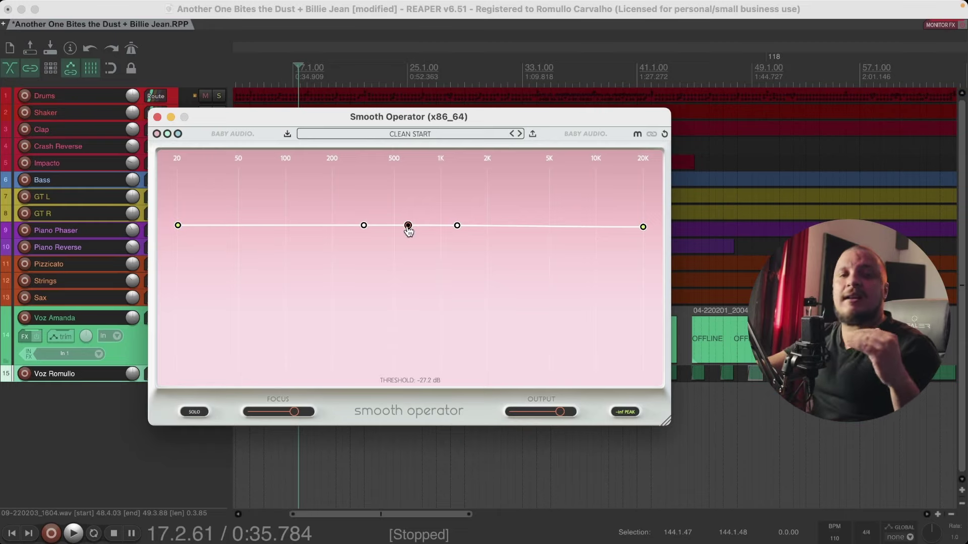
{"action": "mouse_move", "coordinate": [408, 229]}
{"action": "left_mouse_down"}
{"action": "mouse_move", "coordinate": [409, 280]}
{"action": "mouse_move", "coordinate": [409, 226]}
{"action": "mouse_move", "coordinate": [418, 275]}
{"action": "mouse_move", "coordinate": [415, 244]}
{"action": "left_mouse_up"}
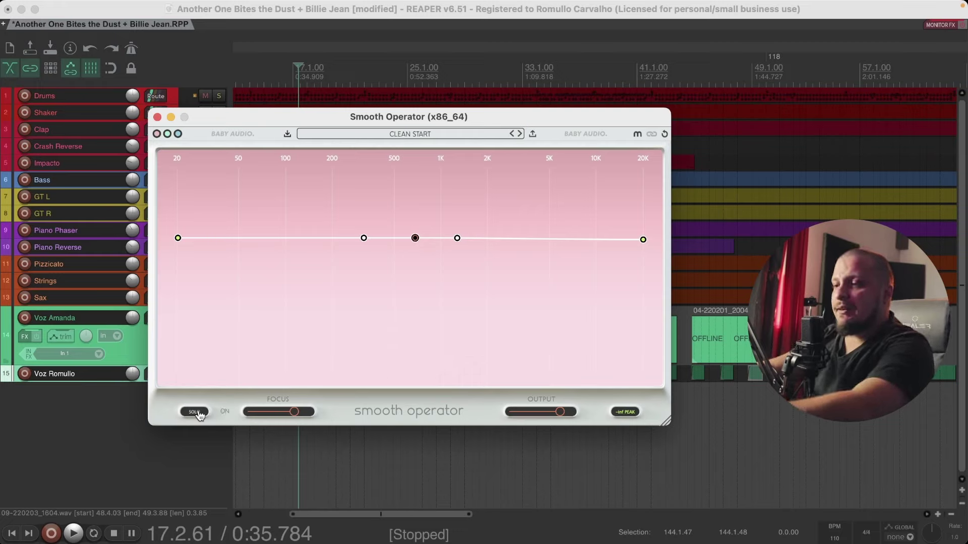
{"action": "left_click_drag", "start_coordinate": [362, 239], "coordinate": [287, 212]}
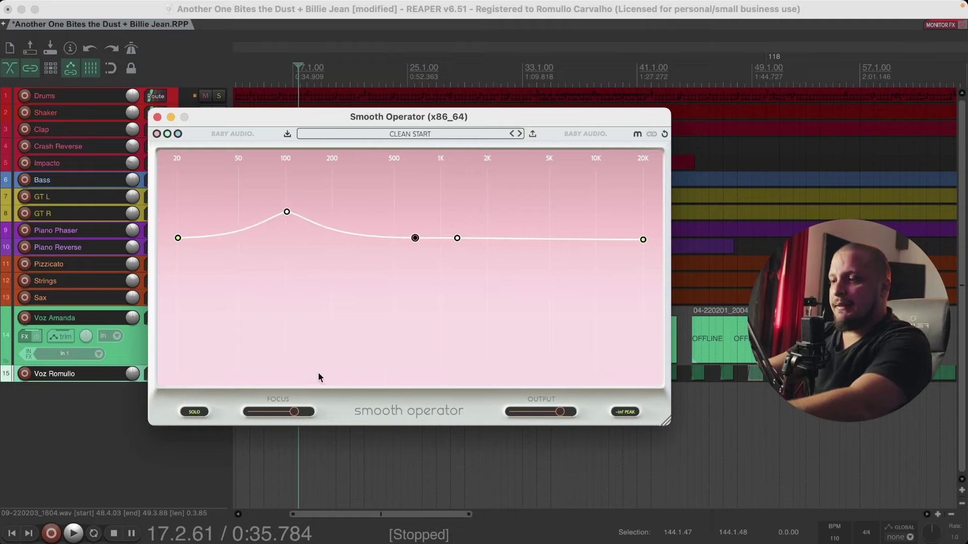
Try Focus at its maximum and at 40, return it to about three quarters, and flatten the curve's 100 Hz peak.
{"action": "left_click_drag", "start_coordinate": [294, 412], "coordinate": [318, 417]}
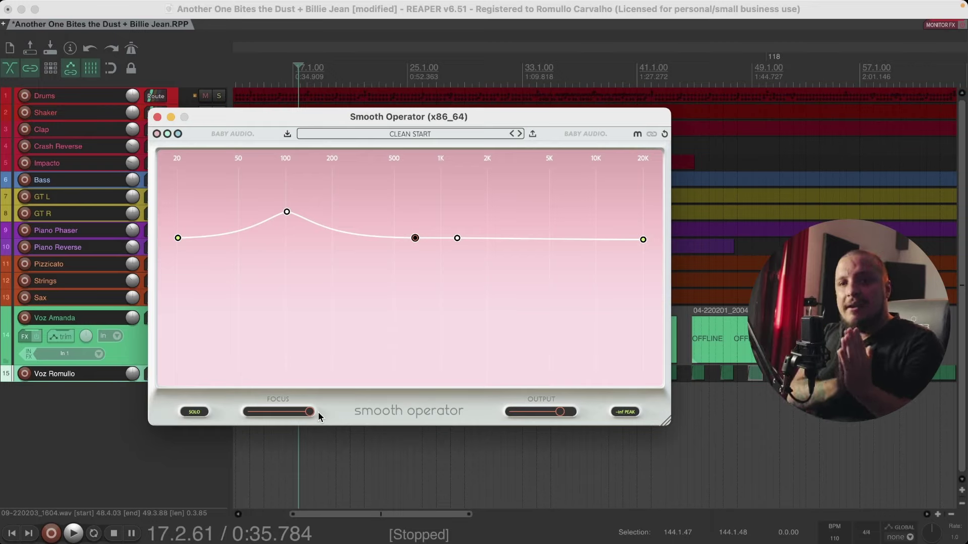
{"action": "left_click_drag", "start_coordinate": [309, 412], "coordinate": [274, 423]}
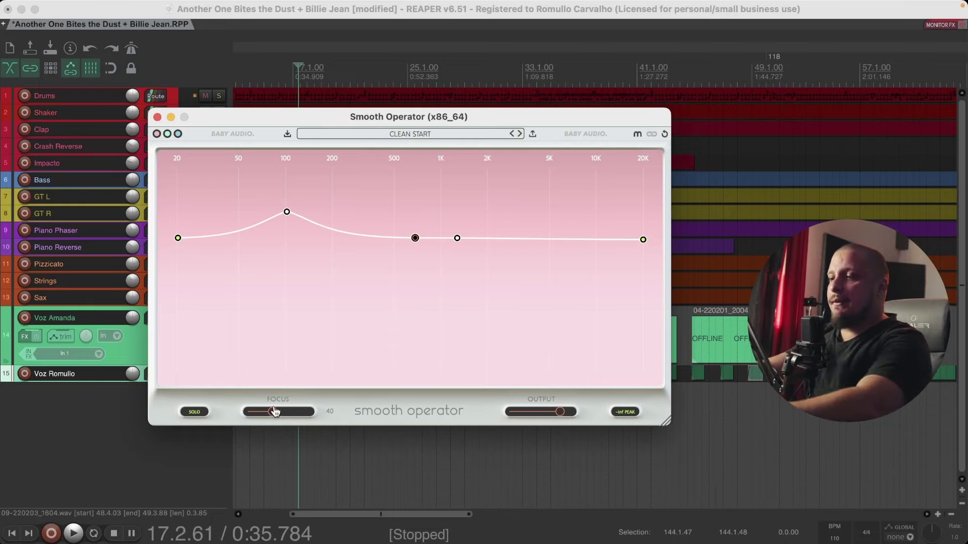
{"action": "left_click_drag", "start_coordinate": [274, 414], "coordinate": [297, 413]}
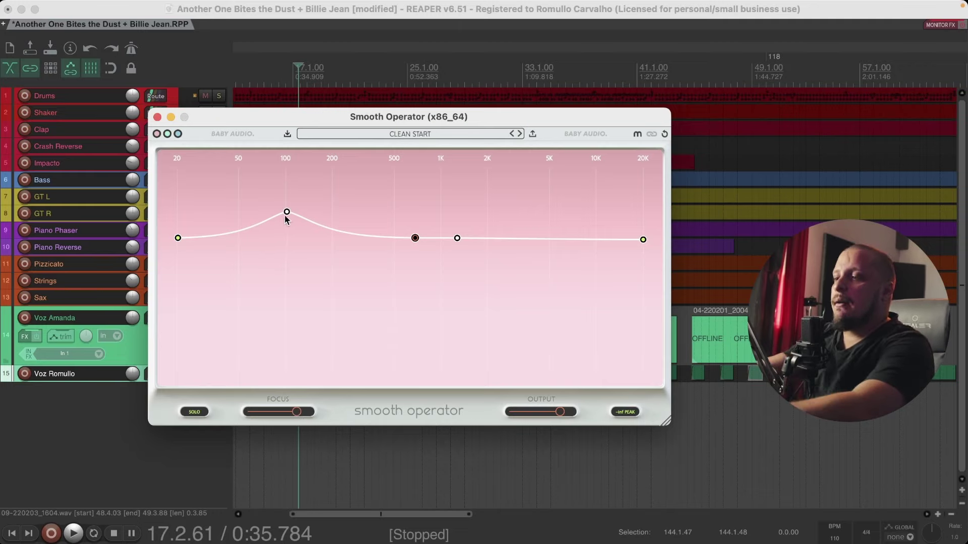
{"action": "left_click_drag", "start_coordinate": [286, 214], "coordinate": [286, 236]}
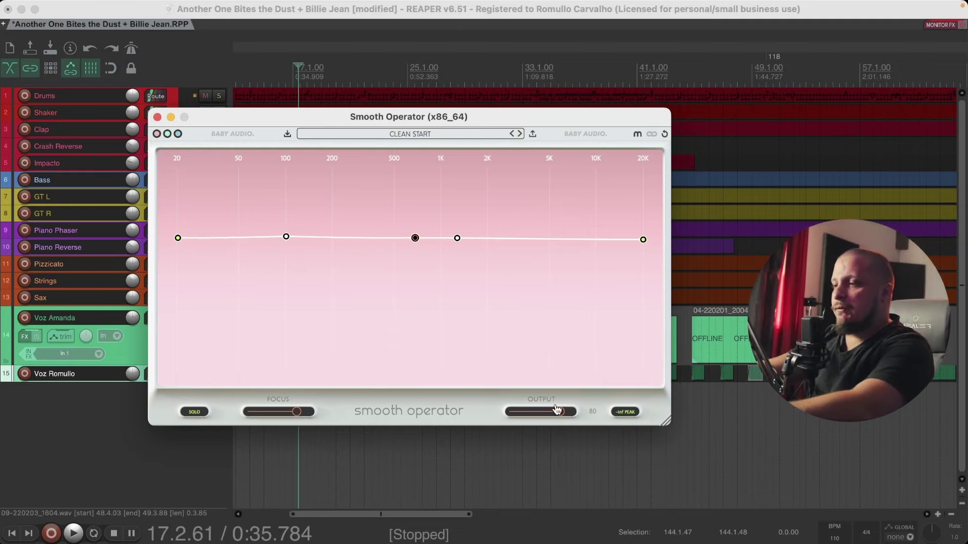
Check the Output level control and reset the peak readout.
{"action": "mouse_move", "coordinate": [519, 416]}
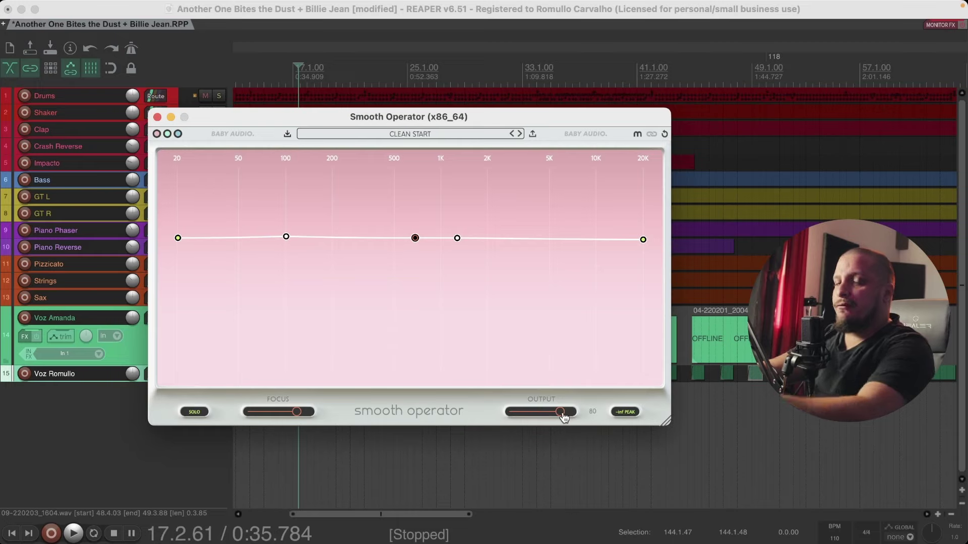
{"action": "mouse_move", "coordinate": [563, 417]}
{"action": "left_mouse_down"}
{"action": "mouse_move", "coordinate": [538, 417]}
{"action": "mouse_move", "coordinate": [561, 419]}
{"action": "left_mouse_up"}
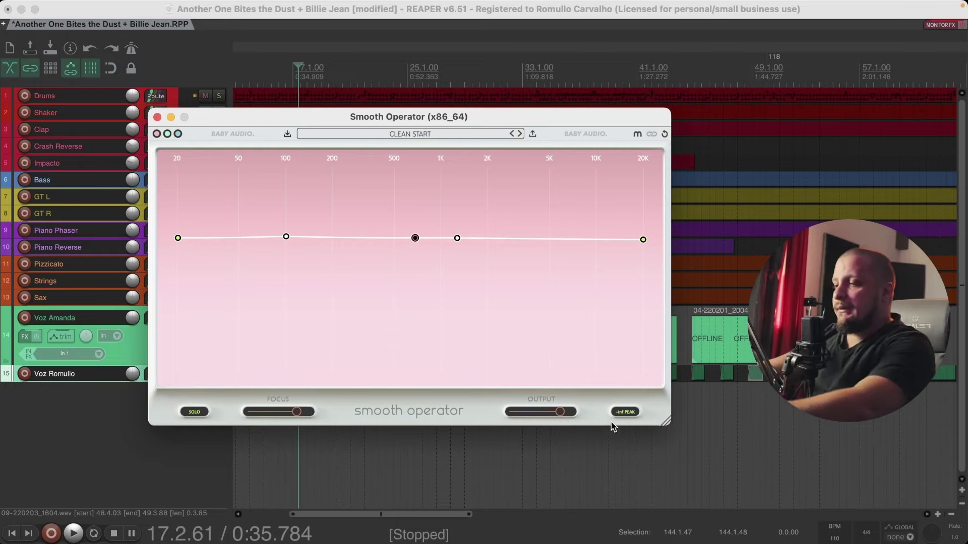
{"action": "left_click", "coordinate": [628, 416]}
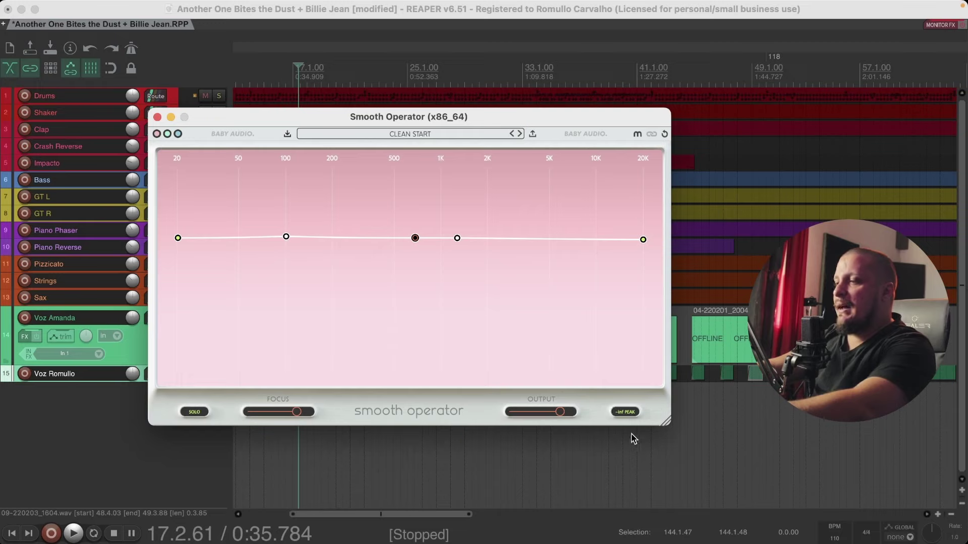
{"action": "left_click", "coordinate": [618, 418]}
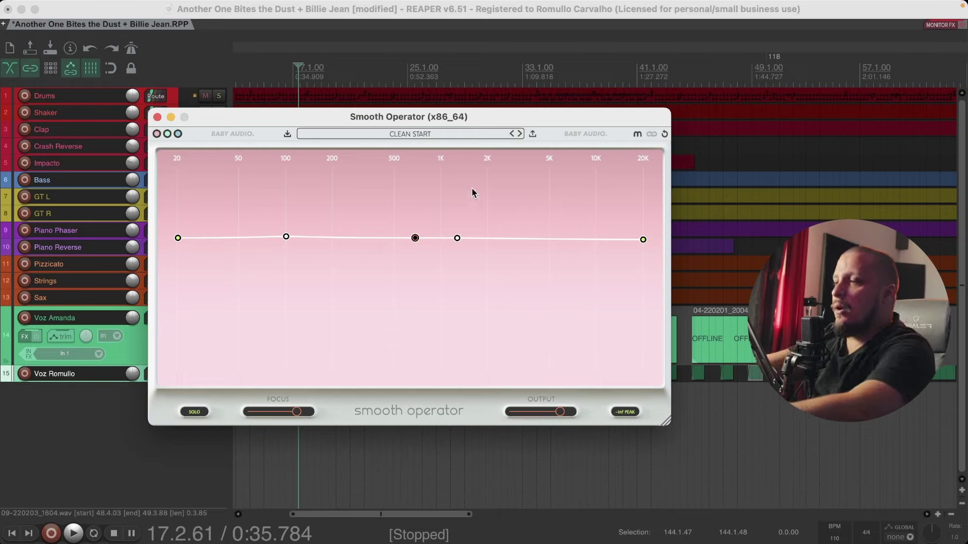
Browse the Smooth Operator preset list and close it without choosing a preset.
{"action": "left_click", "coordinate": [397, 134]}
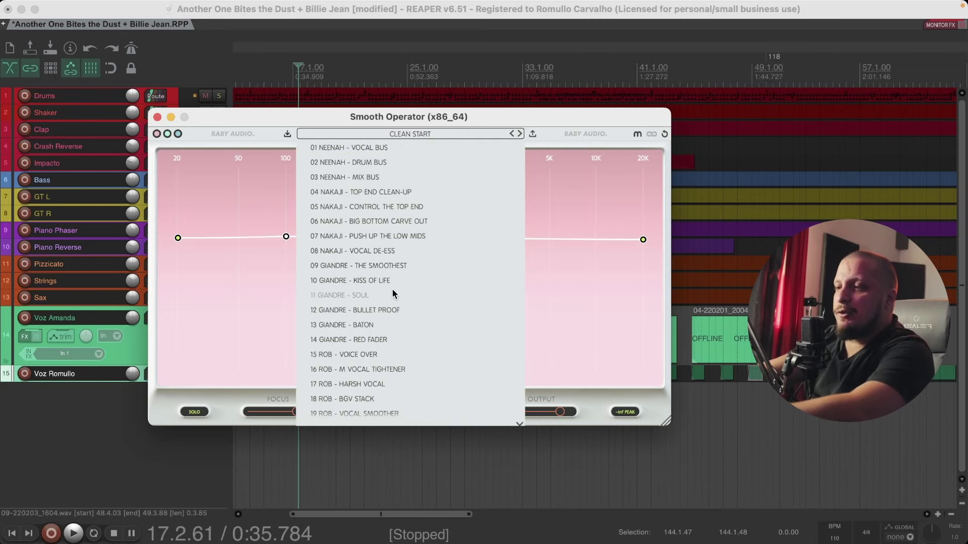
{"action": "scroll", "coordinate": [392, 289], "scroll_direction": "down", "scroll_amount": 10}
{"action": "scroll", "coordinate": [392, 290], "scroll_direction": "up", "scroll_amount": 10}
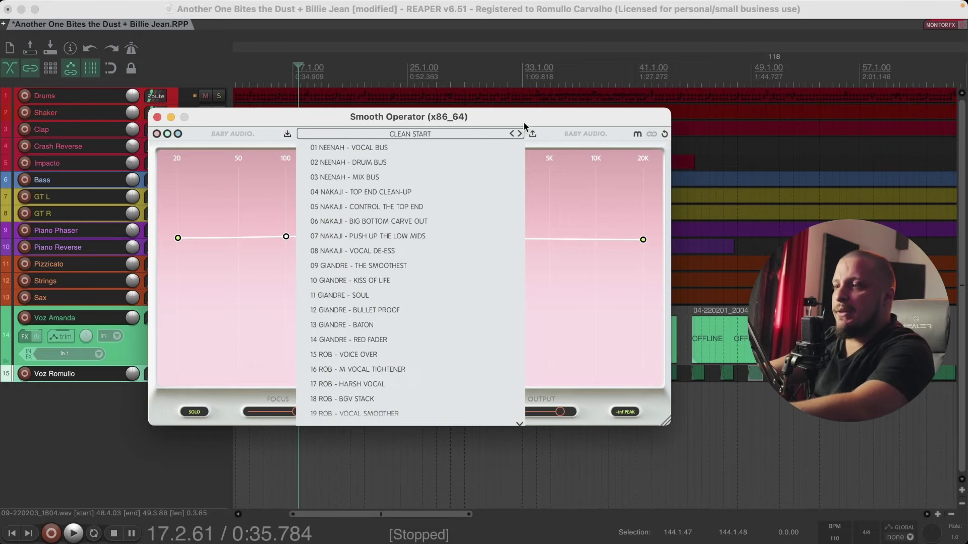
{"action": "left_click", "coordinate": [564, 144]}
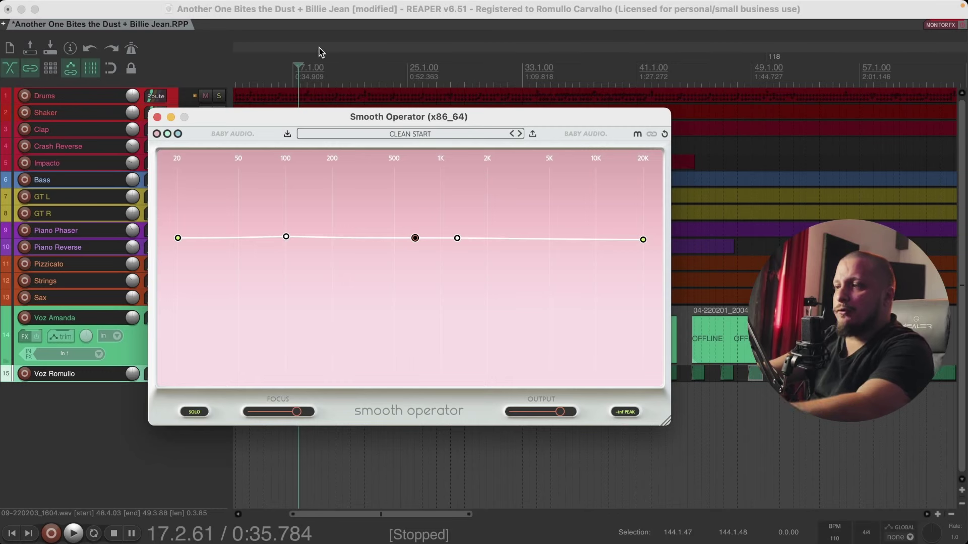
Play the soloed vocal from 16.3.23 while lowering the Smooth Operator threshold to about -45.8 dB, and stop playback.
{"action": "left_click", "coordinate": [285, 71]}
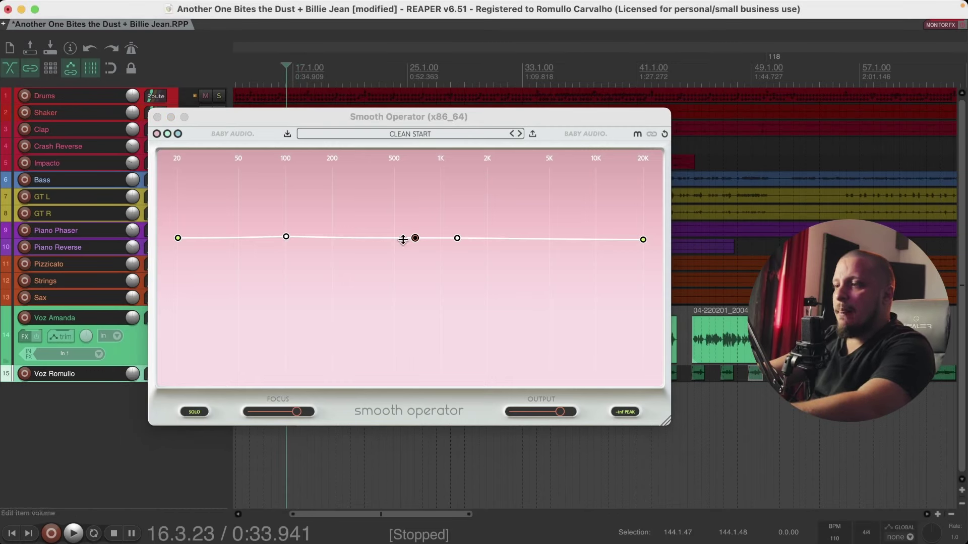
{"action": "mouse_move", "coordinate": [415, 238]}
{"action": "left_mouse_down"}
{"action": "mouse_move", "coordinate": [417, 274]}
{"action": "mouse_move", "coordinate": [416, 244]}
{"action": "mouse_move", "coordinate": [415, 257]}
{"action": "left_mouse_up"}
{"action": "mouse_move", "coordinate": [416, 242]}
{"action": "key", "text": "space"}
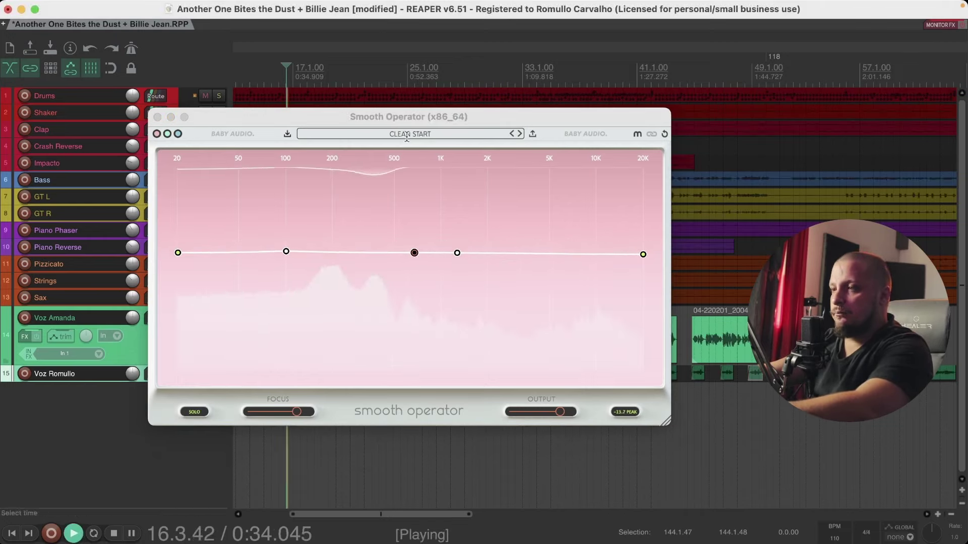
{"action": "left_click_drag", "start_coordinate": [416, 262], "coordinate": [414, 272]}
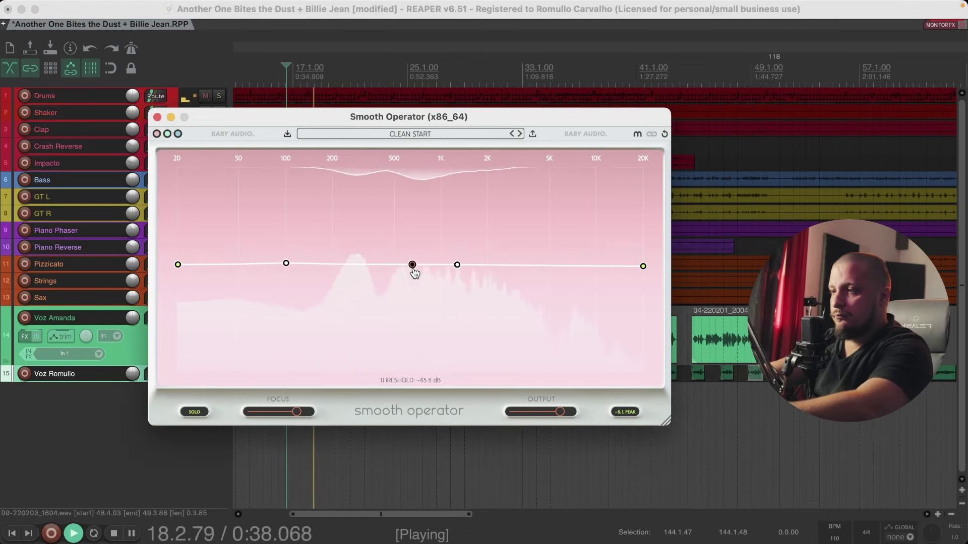
{"action": "left_click", "coordinate": [426, 14]}
{"action": "key", "text": "space"}
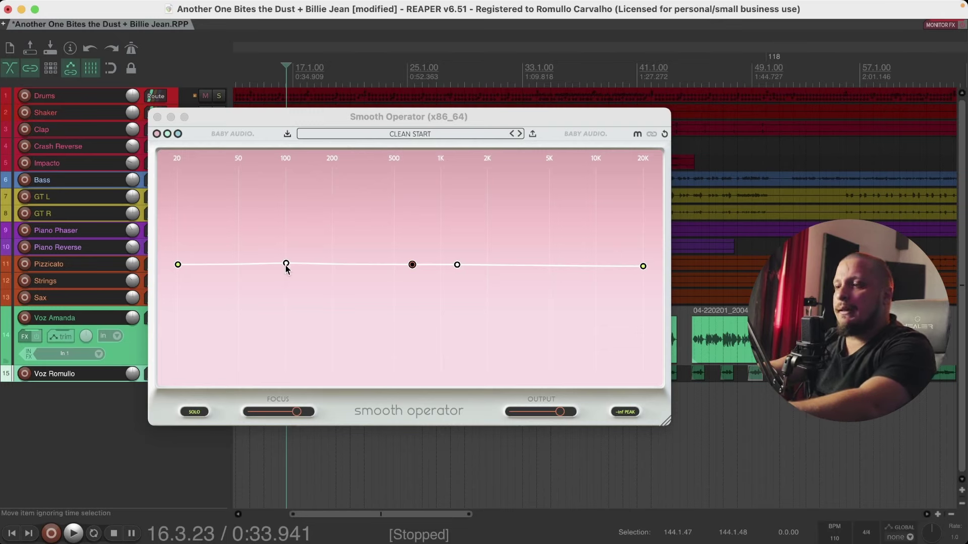
Level the curve's 100 Hz point and lower the threshold slightly while the soloed vocal plays from 16.3.23.
{"action": "left_click_drag", "start_coordinate": [284, 270], "coordinate": [285, 271]}
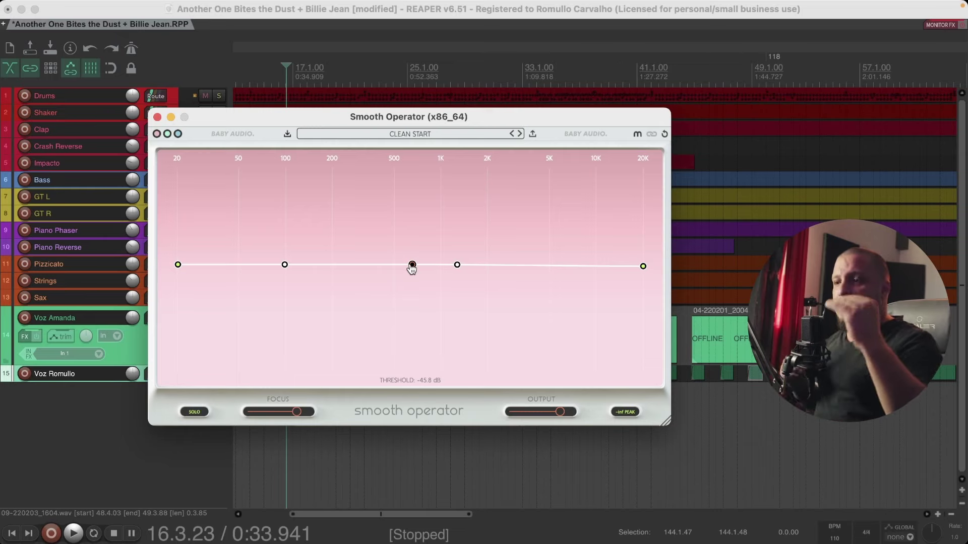
{"action": "left_click_drag", "start_coordinate": [412, 268], "coordinate": [412, 267]}
{"action": "left_click", "coordinate": [403, 13]}
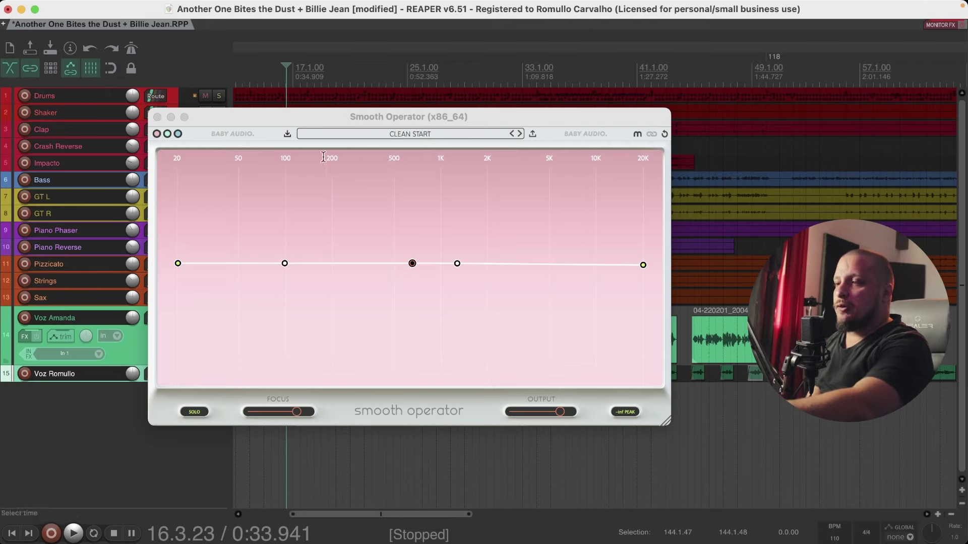
{"action": "key", "text": "space"}
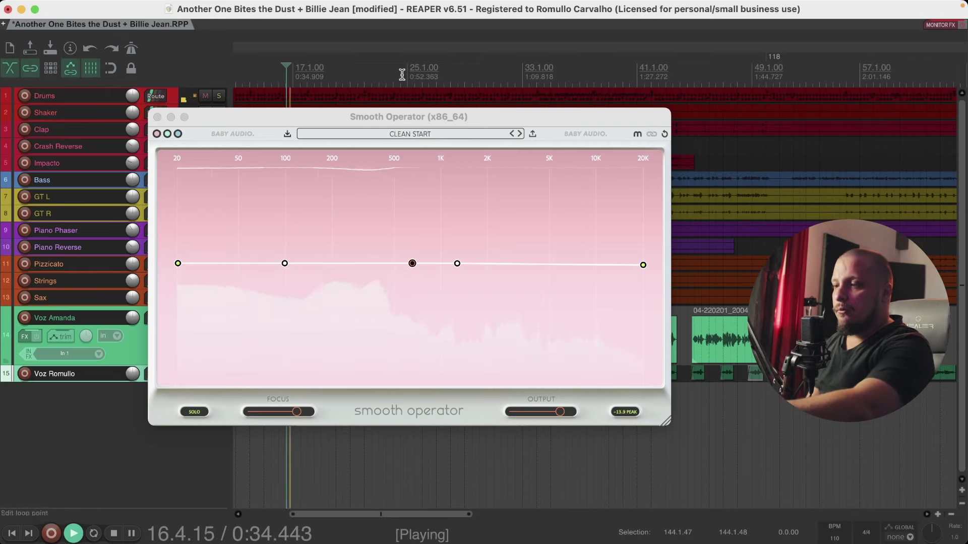
{"action": "left_click_drag", "start_coordinate": [412, 265], "coordinate": [413, 276]}
{"action": "left_click", "coordinate": [416, 2]}
{"action": "key", "text": "space"}
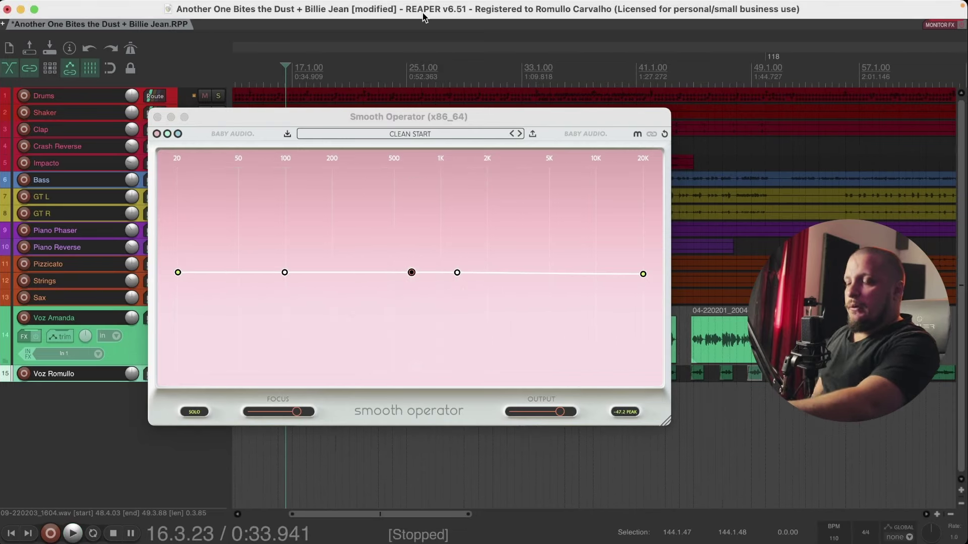
Play the vocal with Smooth Operator bypassed, re-enable the plugin for comparison, and stop playback.
{"action": "left_click", "coordinate": [425, 121]}
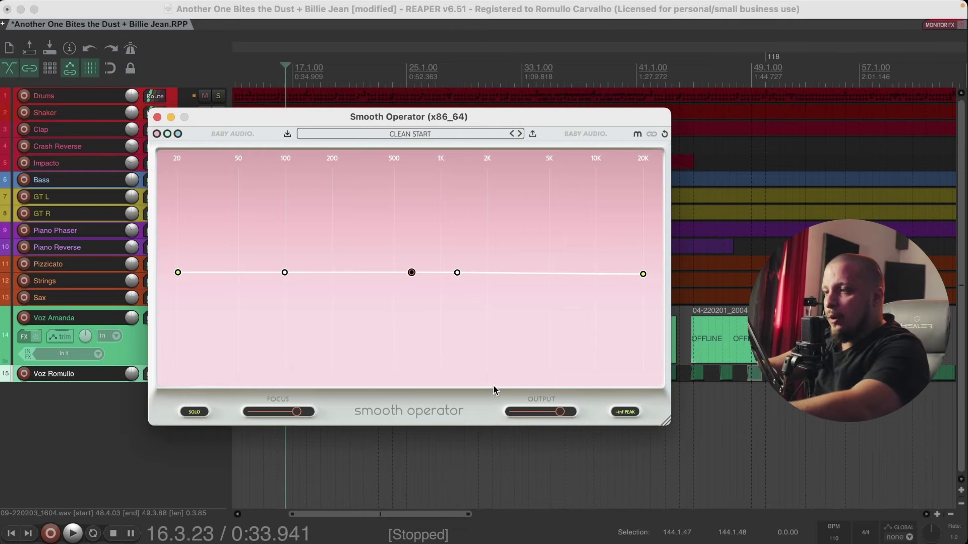
{"action": "left_click", "coordinate": [411, 409]}
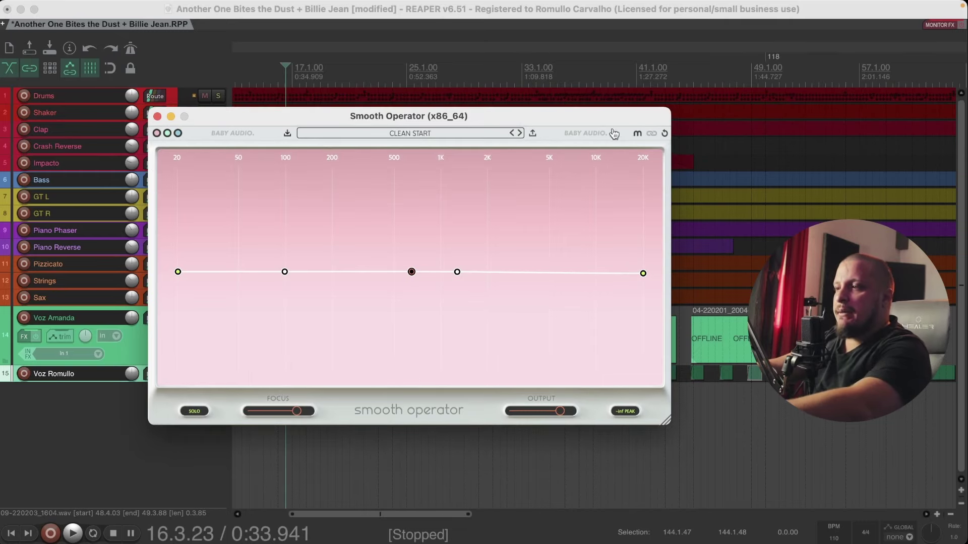
{"action": "left_click", "coordinate": [586, 134]}
{"action": "left_click", "coordinate": [467, 229]}
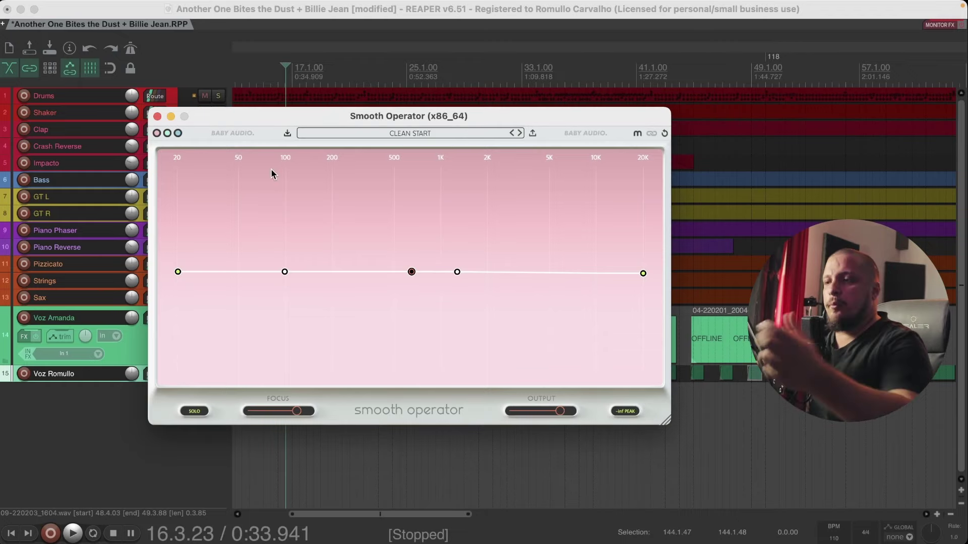
{"action": "left_click", "coordinate": [230, 137]}
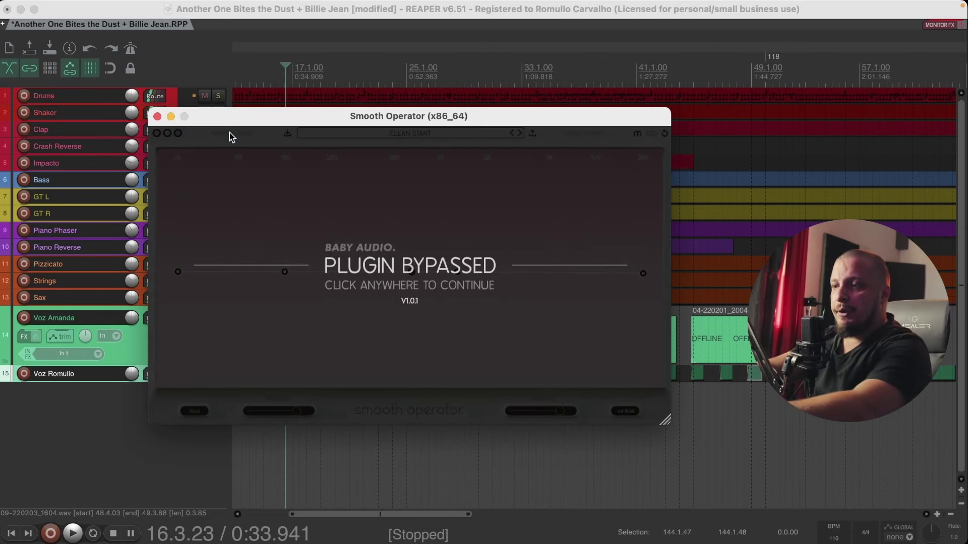
{"action": "key", "text": "space"}
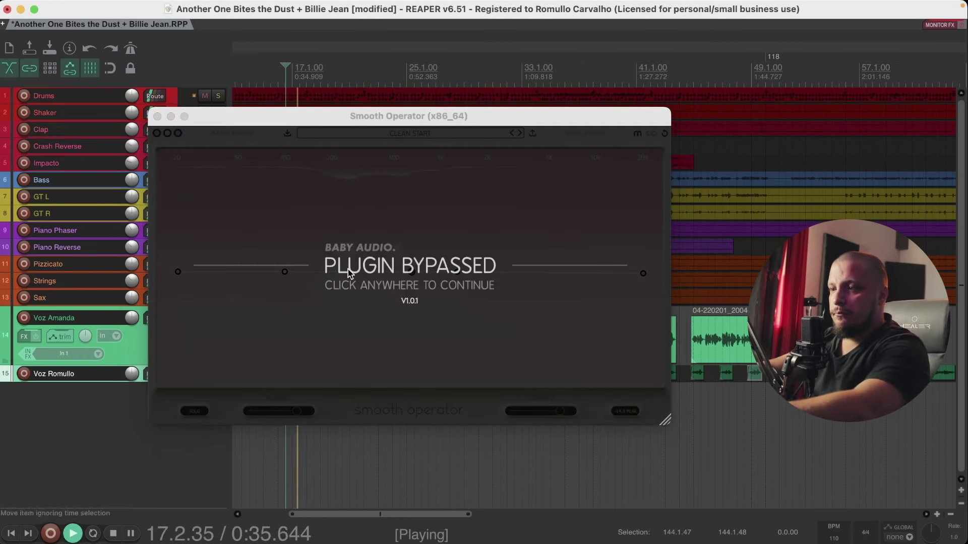
{"action": "left_click", "coordinate": [388, 272]}
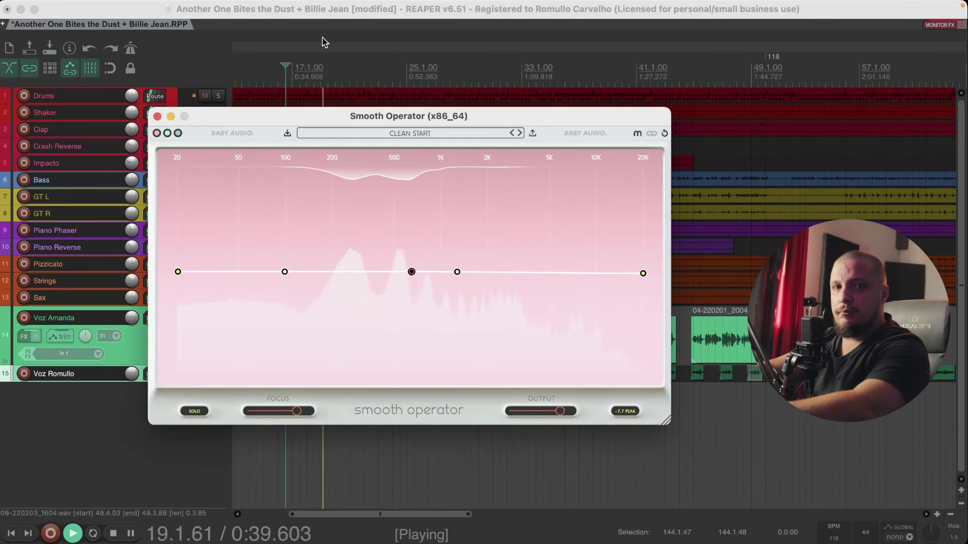
{"action": "left_click", "coordinate": [337, 14]}
{"action": "key", "text": "space"}
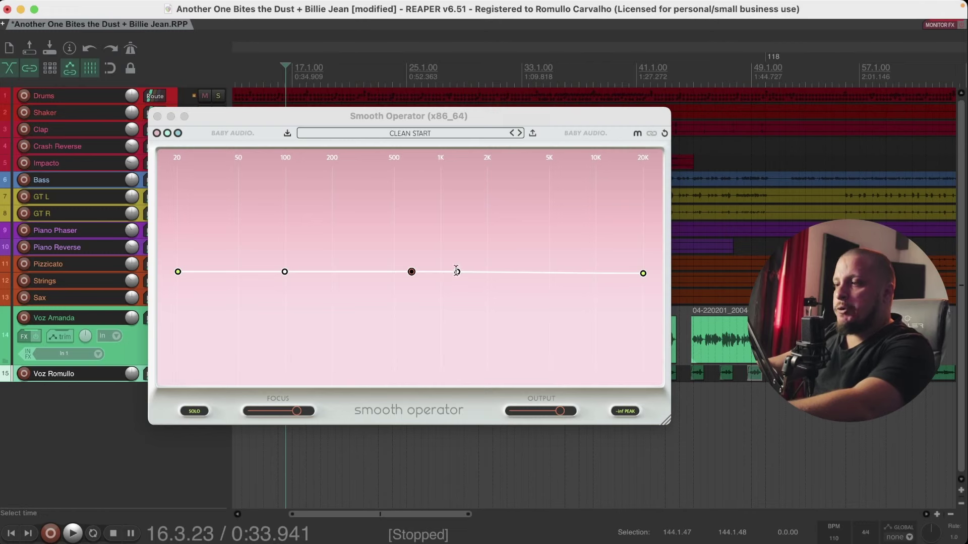
Raise the curve point above 1K into a peak at about 4 kHz with a 32.8 dB offset, and play the vocal.
{"action": "left_click_drag", "start_coordinate": [457, 272], "coordinate": [531, 223]}
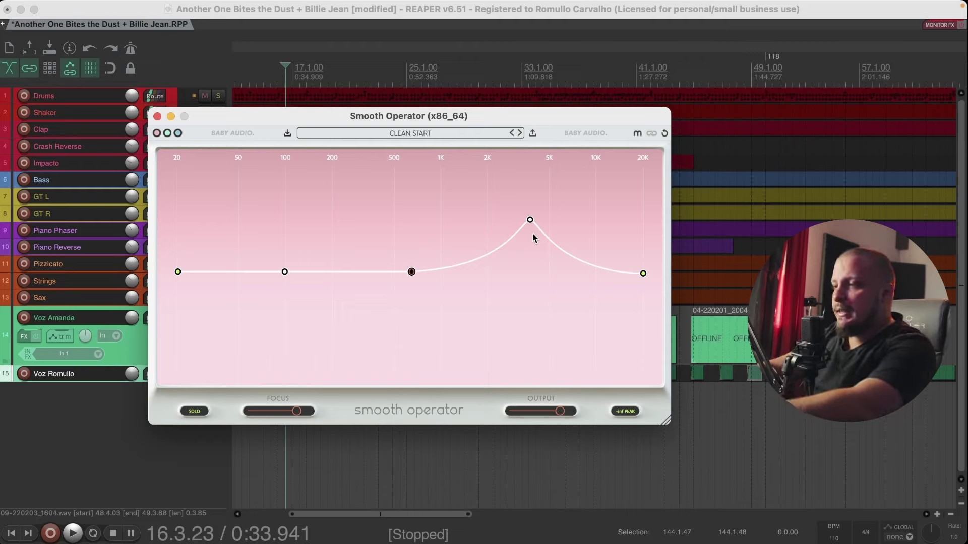
{"action": "left_click_drag", "start_coordinate": [530, 220], "coordinate": [535, 203]}
{"action": "left_click", "coordinate": [399, 27]}
{"action": "key", "text": "space"}
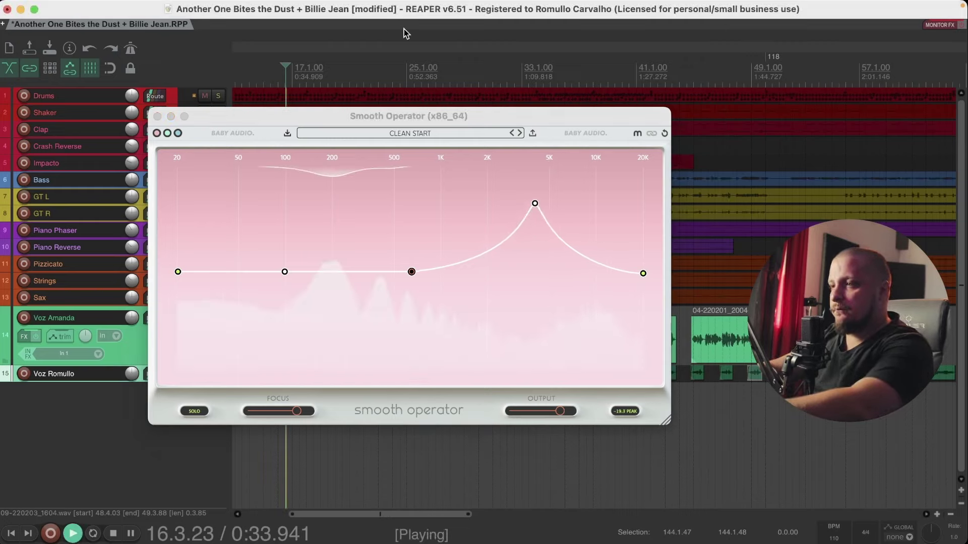
{"action": "left_click", "coordinate": [535, 209]}
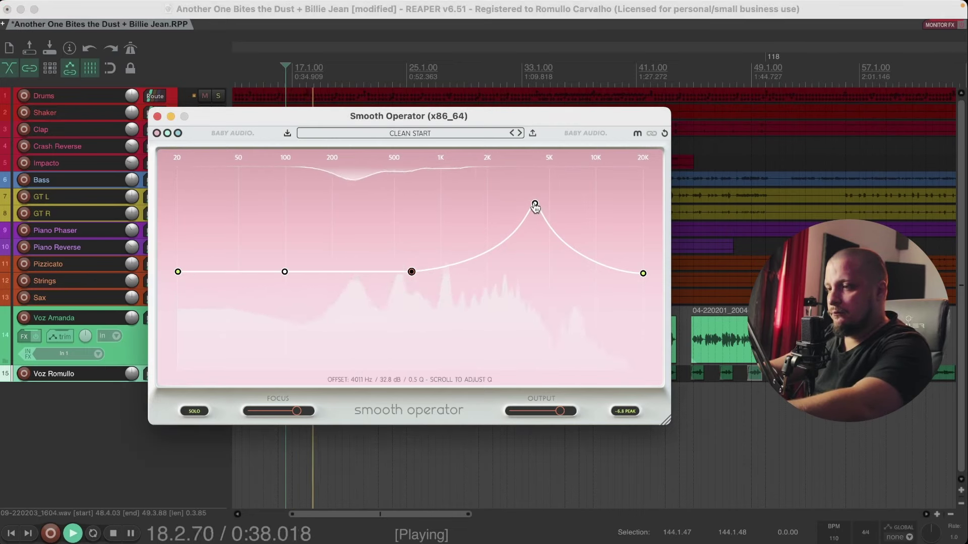
Pull the high-frequency curve point down into a dip between 5K and 10K during playback, and stop the vocal.
{"action": "left_click_drag", "start_coordinate": [535, 207], "coordinate": [579, 325]}
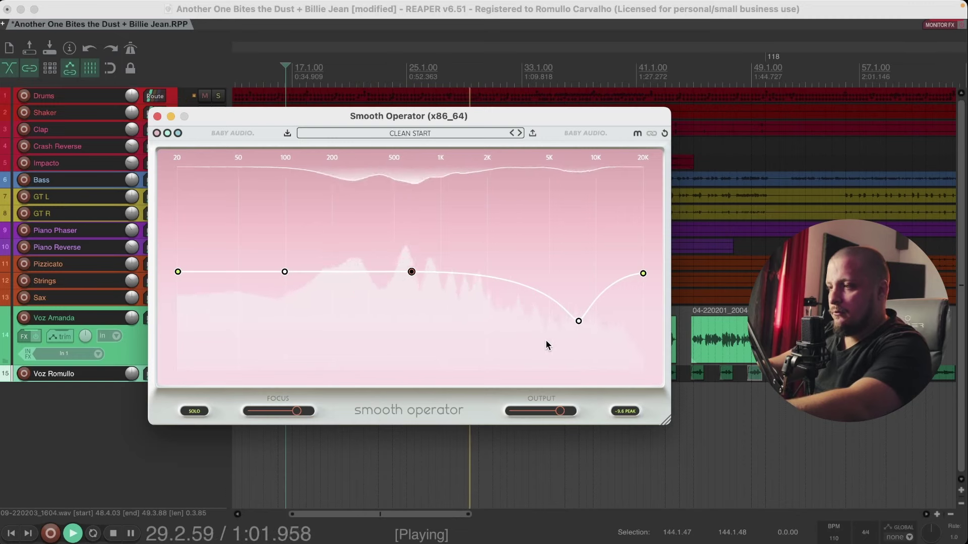
{"action": "left_click", "coordinate": [456, 10]}
{"action": "key", "text": "space"}
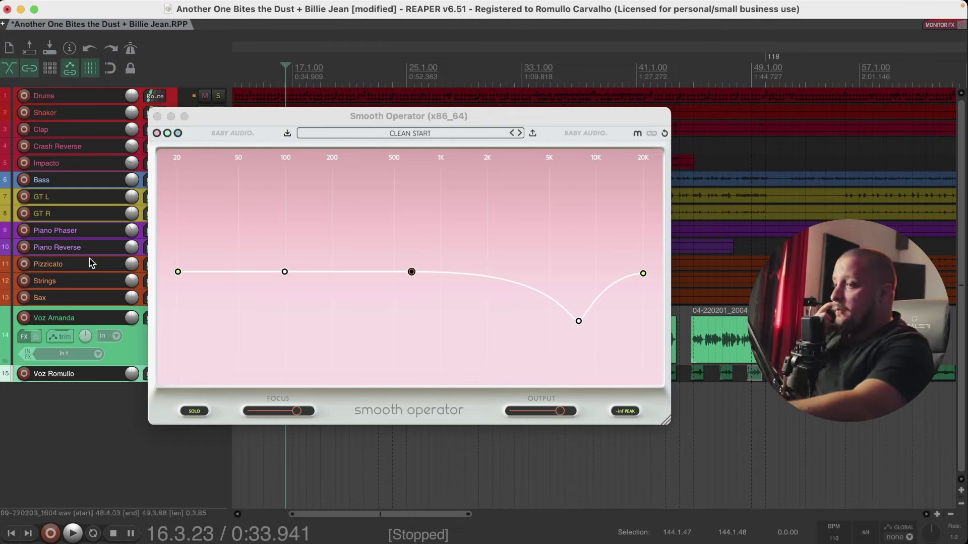
Lower the curve's 20 Hz end to a -9.7 dB offset and move the 100 Hz point to 190 Hz at -7.9 dB.
{"action": "left_click_drag", "start_coordinate": [176, 271], "coordinate": [178, 297]}
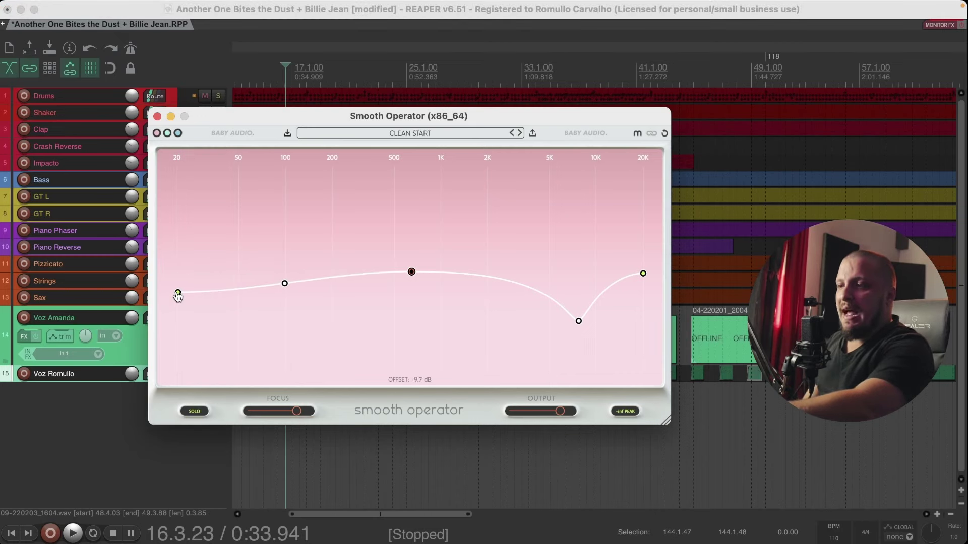
{"action": "left_click", "coordinate": [341, 19]}
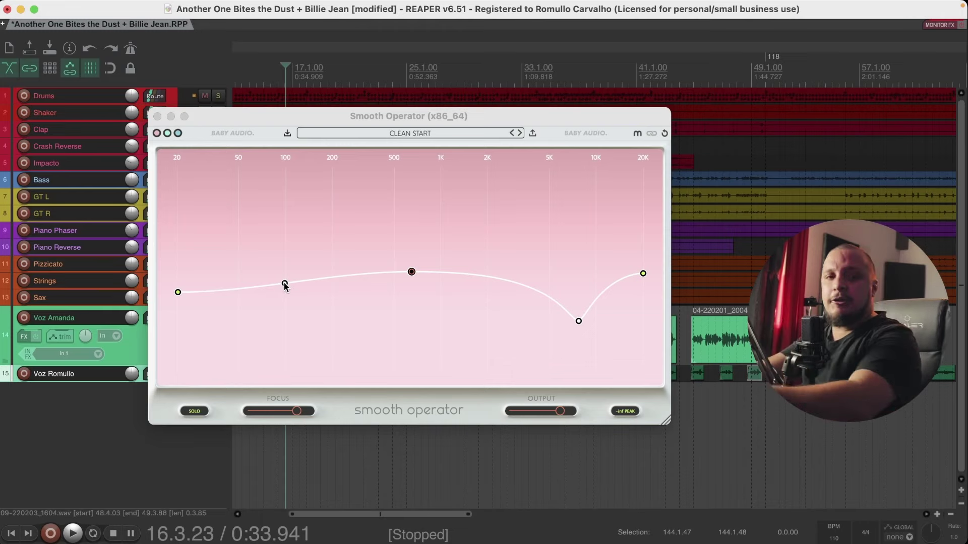
{"action": "left_click_drag", "start_coordinate": [285, 284], "coordinate": [330, 298]}
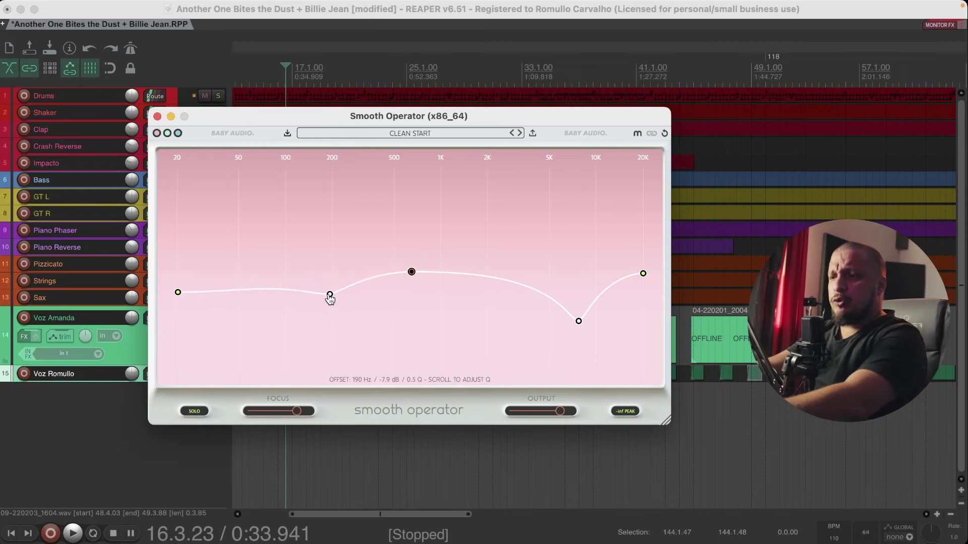
{"action": "left_click", "coordinate": [351, 23]}
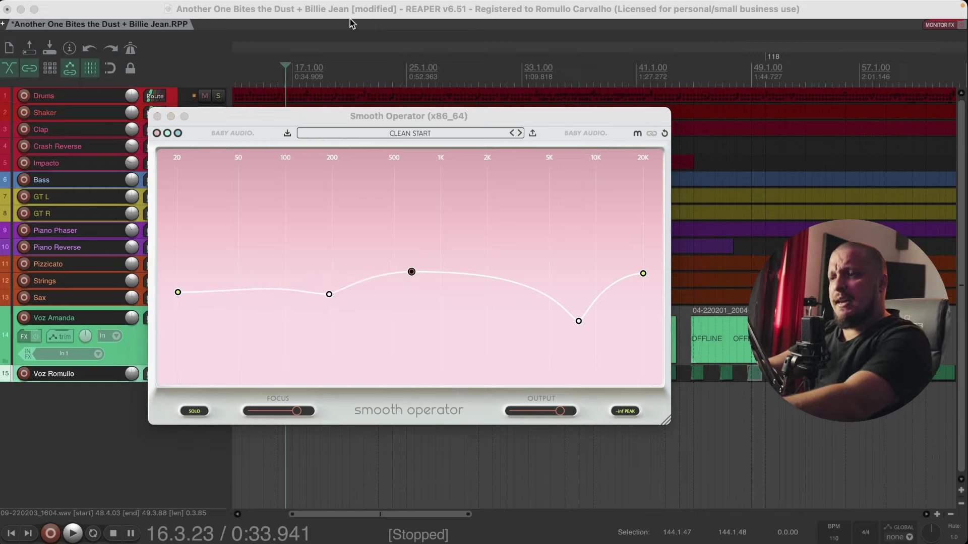
While the vocal plays, raise the curve's 20 Hz end to just below the threshold and shift the low-mid dip to between 200 and 500 Hz.
{"action": "key", "text": "space"}
{"action": "left_click_drag", "start_coordinate": [178, 292], "coordinate": [179, 277]}
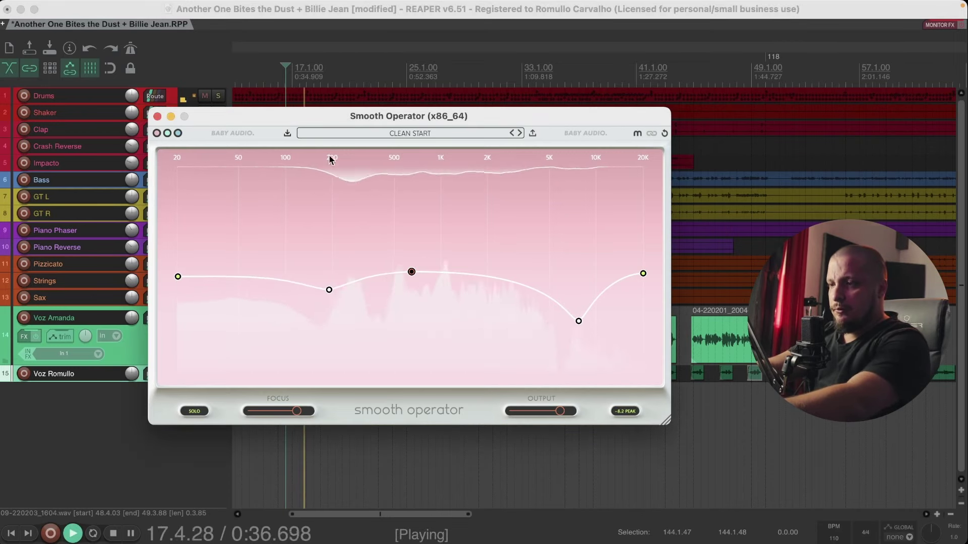
{"action": "left_click", "coordinate": [194, 411]}
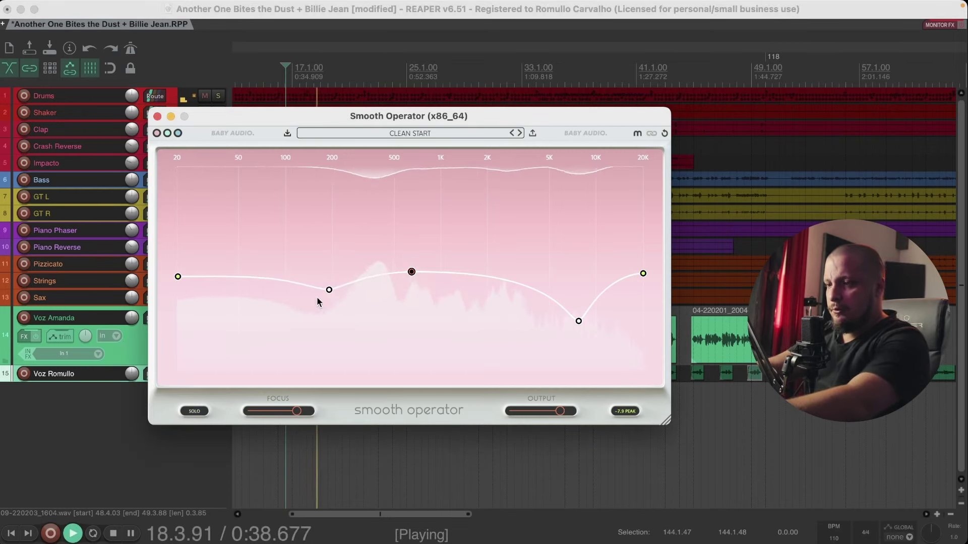
{"action": "left_click_drag", "start_coordinate": [329, 290], "coordinate": [350, 289]}
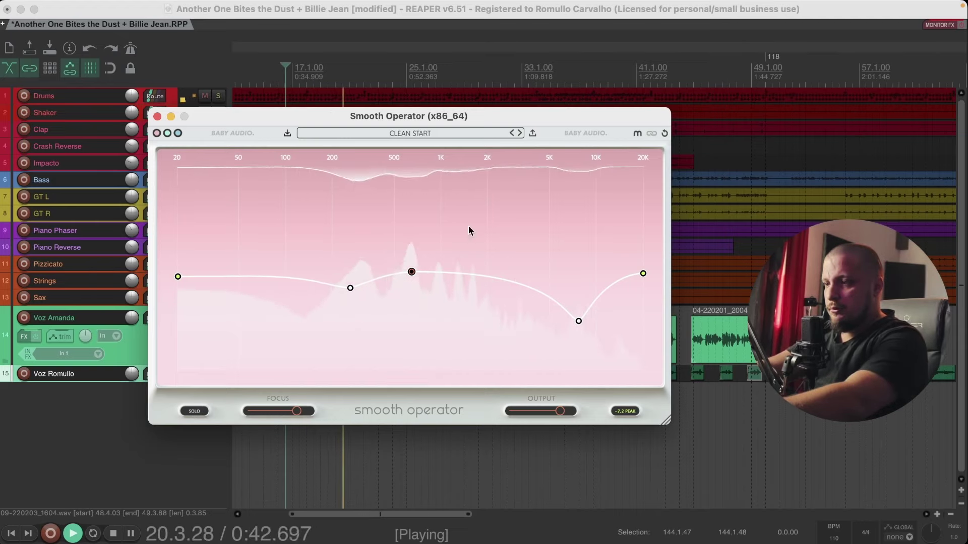
Compare the shaped vocal with Smooth Operator bypassed and active, replaying from 17.2.98, and stop playback.
{"action": "left_click", "coordinate": [229, 133]}
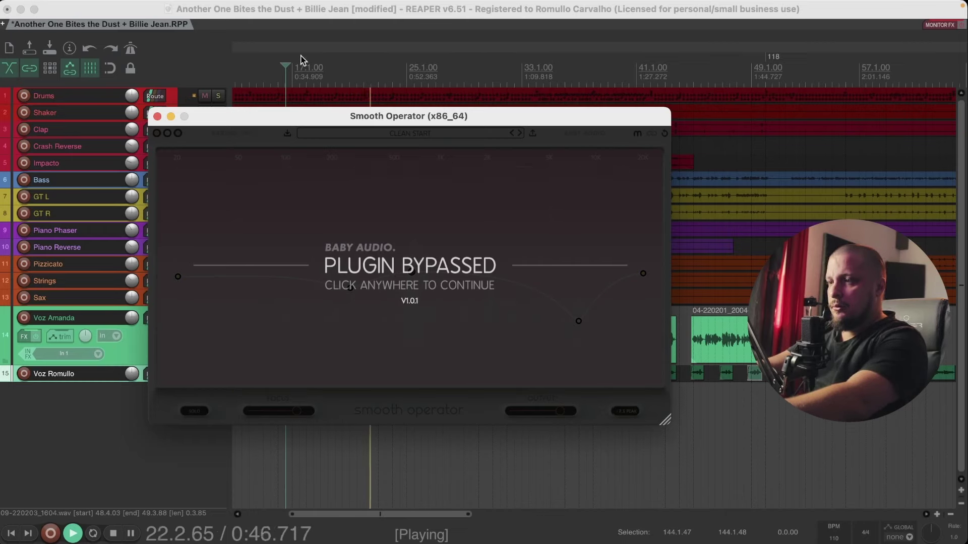
{"action": "left_click", "coordinate": [300, 71]}
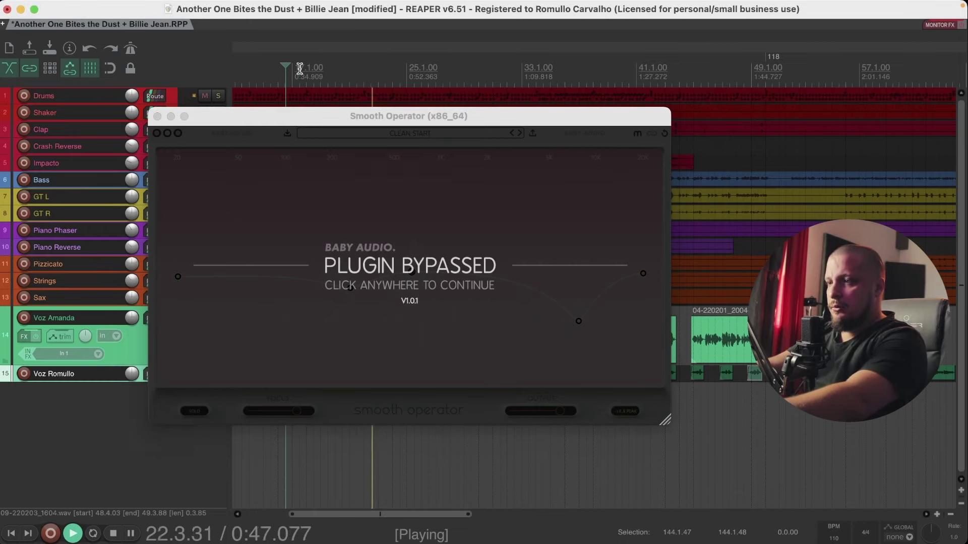
{"action": "left_click", "coordinate": [279, 226]}
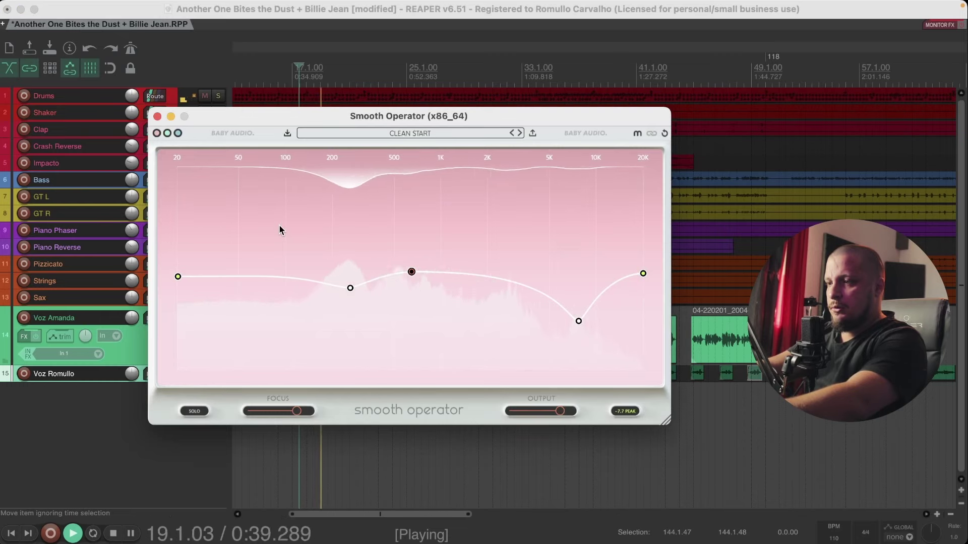
{"action": "left_click", "coordinate": [250, 135]}
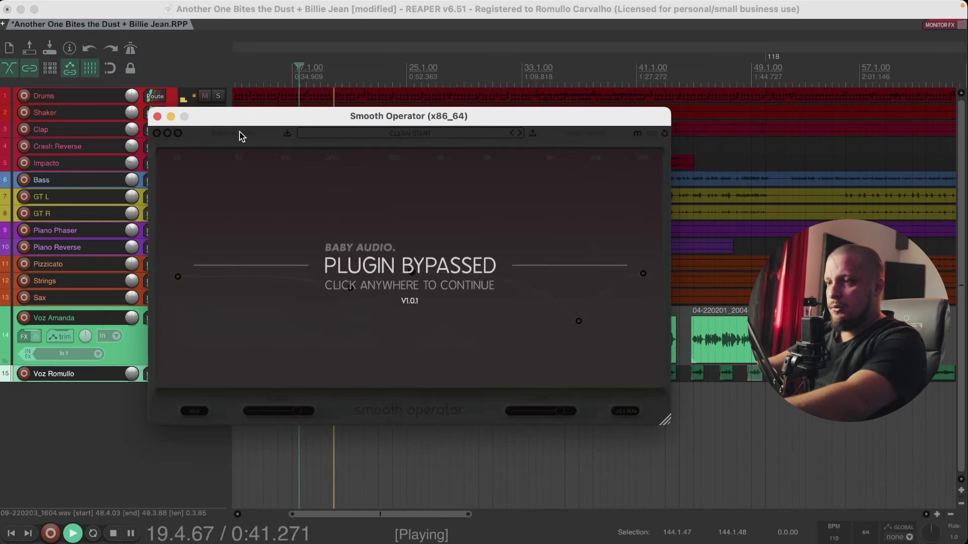
{"action": "left_click", "coordinate": [309, 216]}
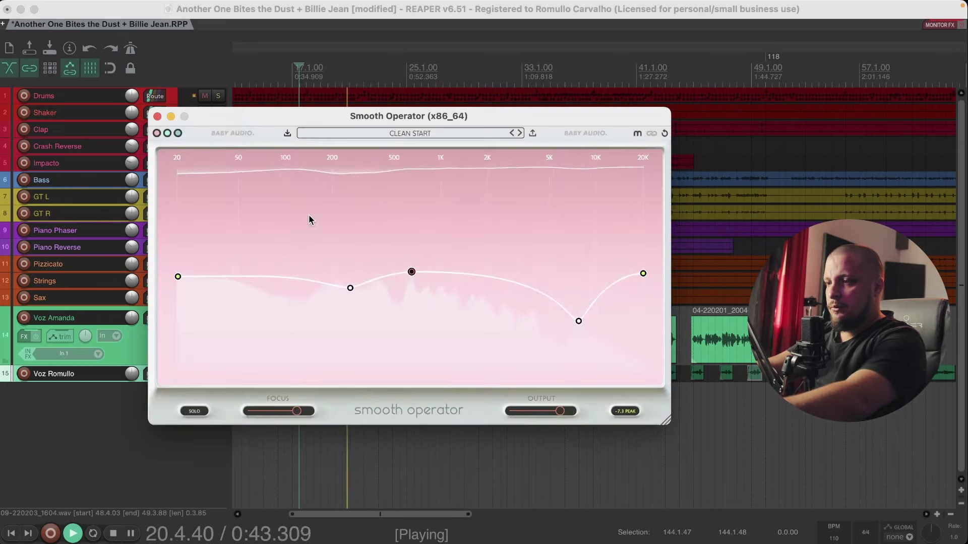
{"action": "left_click", "coordinate": [352, 12]}
{"action": "key", "text": "space"}
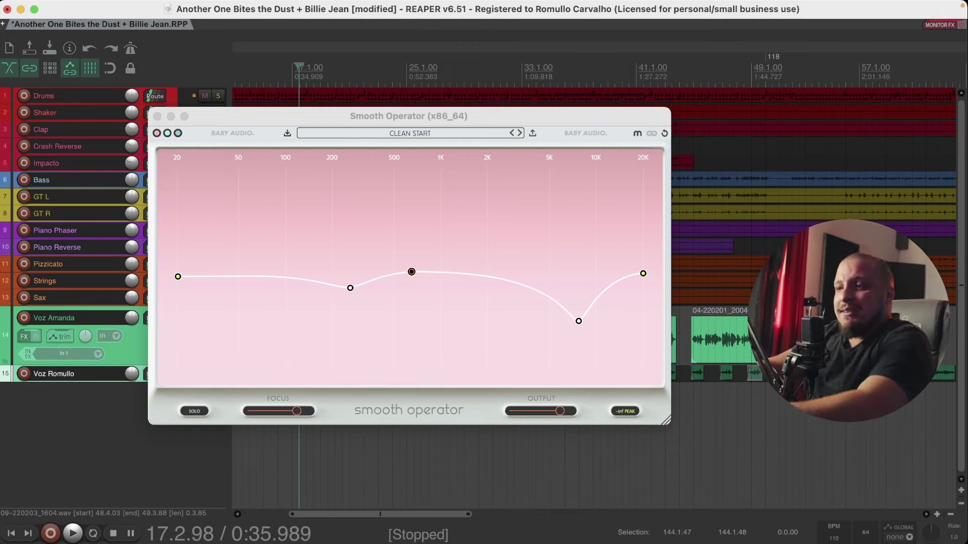
Alternate the plugin's color theme between green and pink, move its window over the track list, and leave the theme green.
{"action": "left_click", "coordinate": [168, 133]}
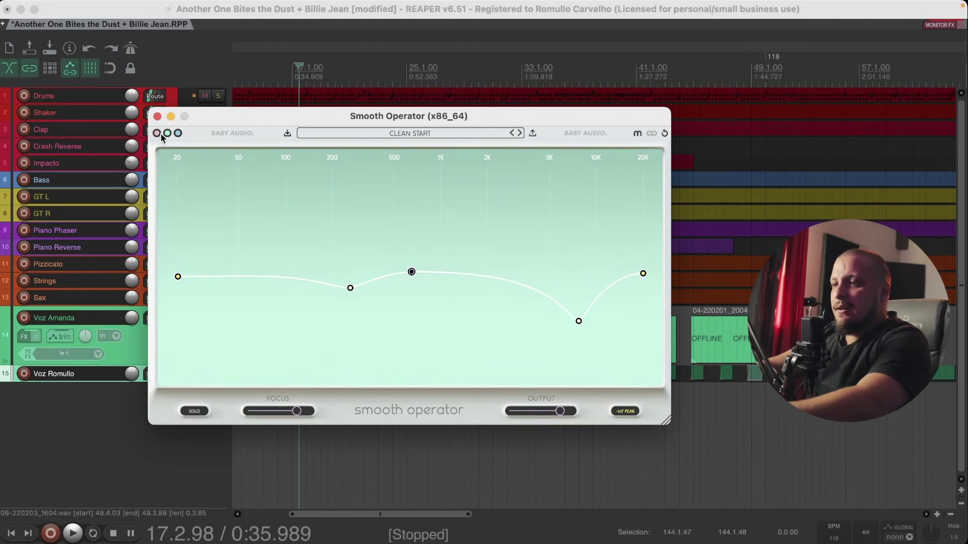
{"action": "left_click", "coordinate": [158, 135]}
{"action": "left_click", "coordinate": [168, 134]}
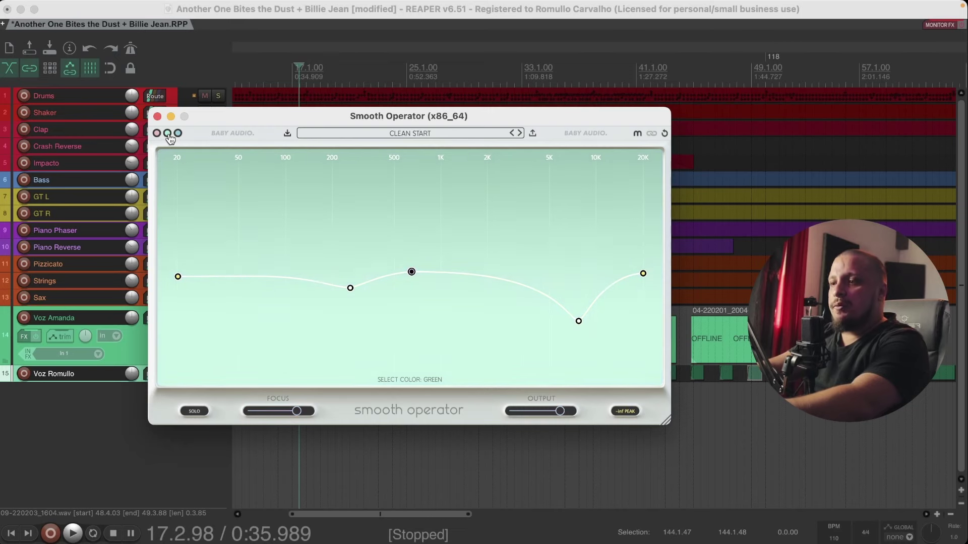
{"action": "left_click", "coordinate": [157, 133]}
{"action": "left_click_drag", "start_coordinate": [286, 119], "coordinate": [177, 39]}
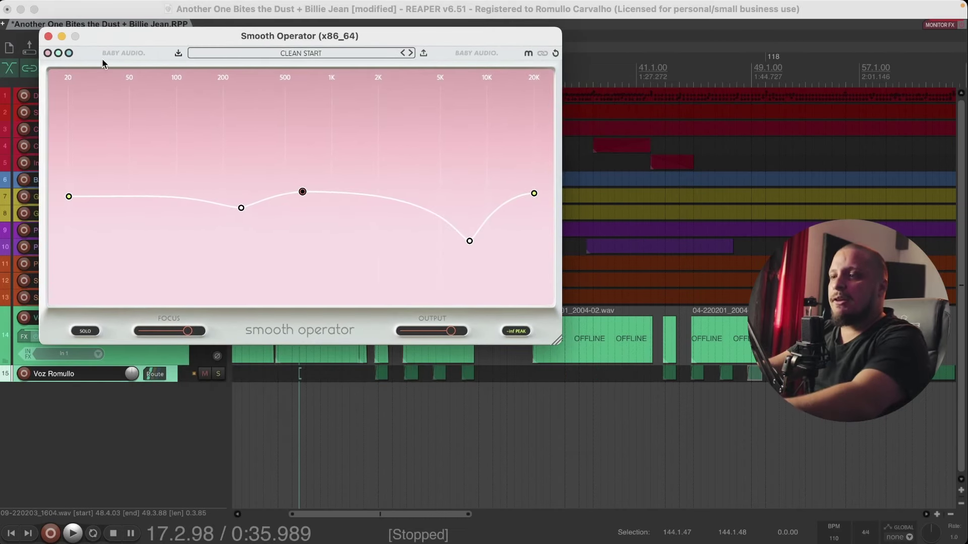
{"action": "left_click", "coordinate": [58, 53]}
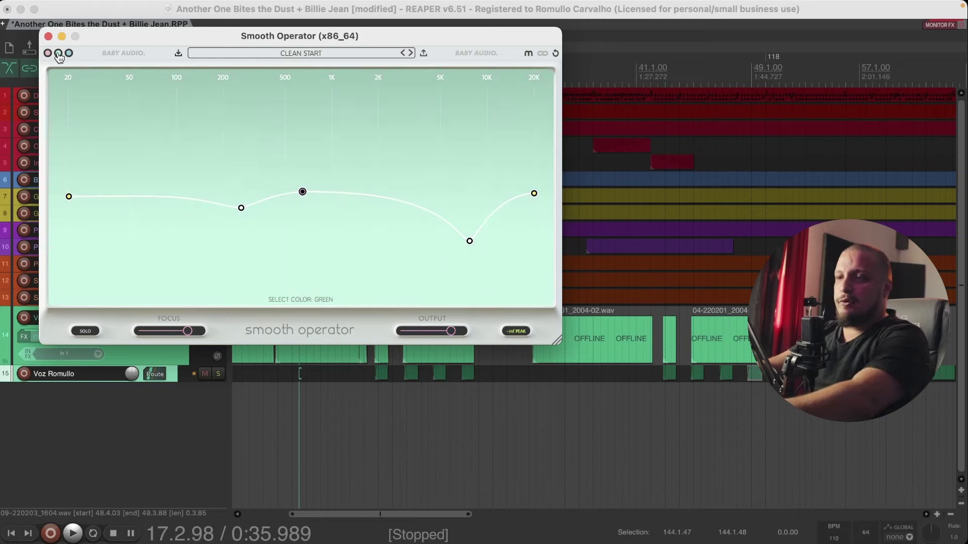